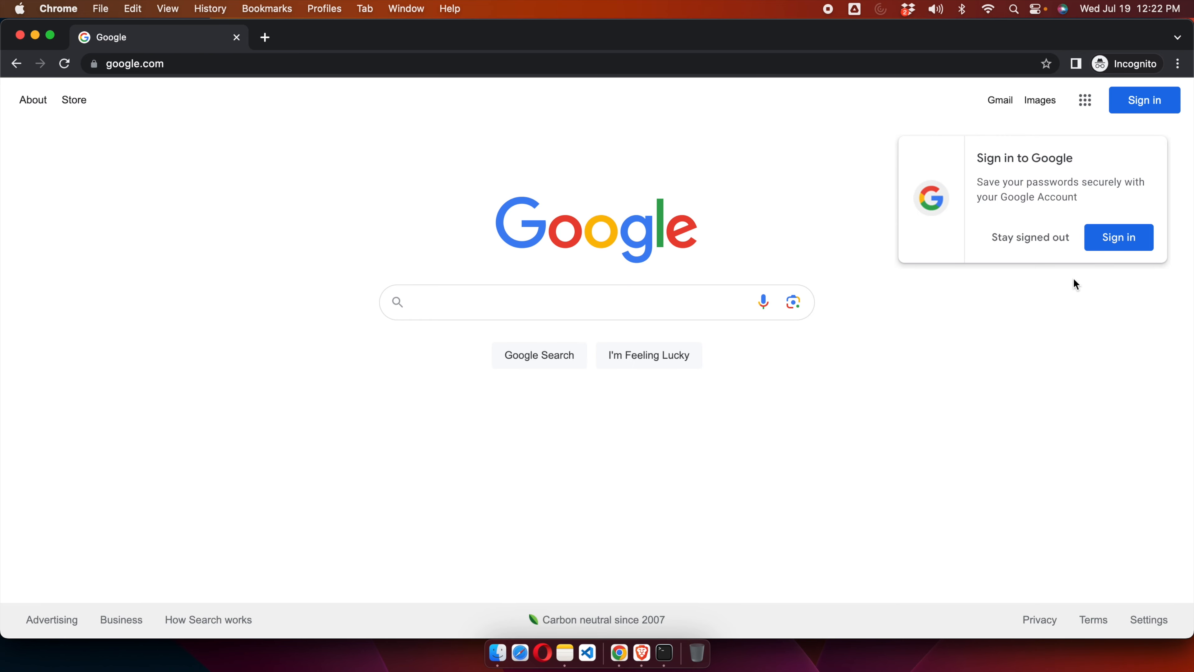
- Stay signed out of Google, search for eclipse, and open the eclipse.org website from the results
click(1043, 243)
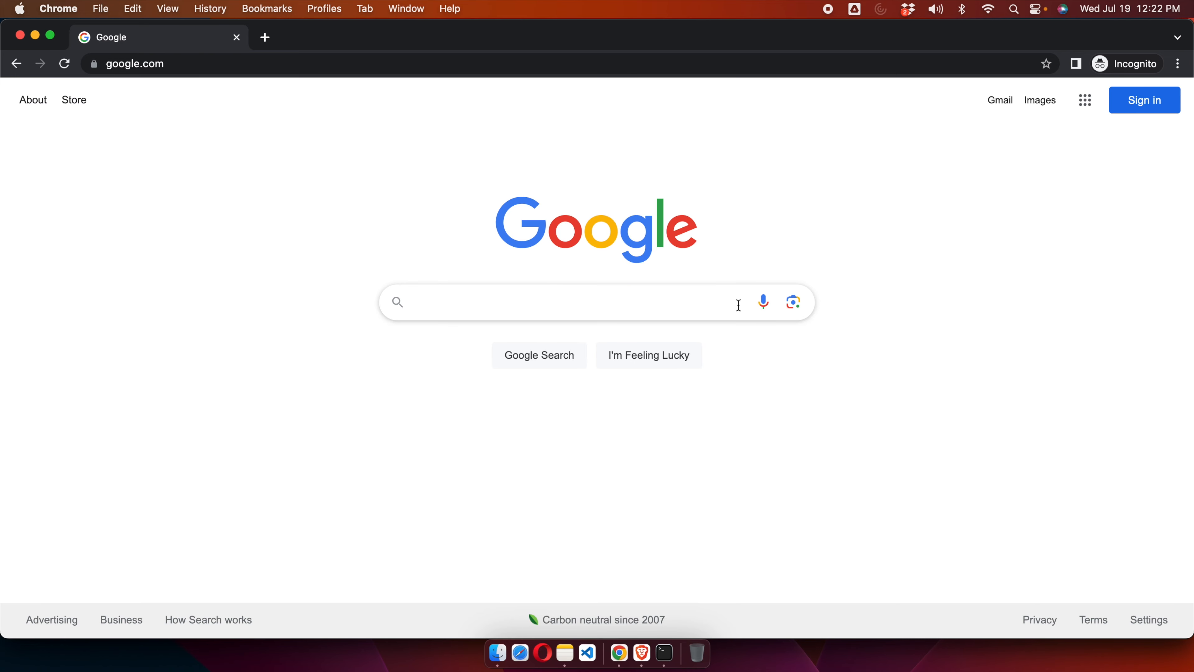
click(594, 306)
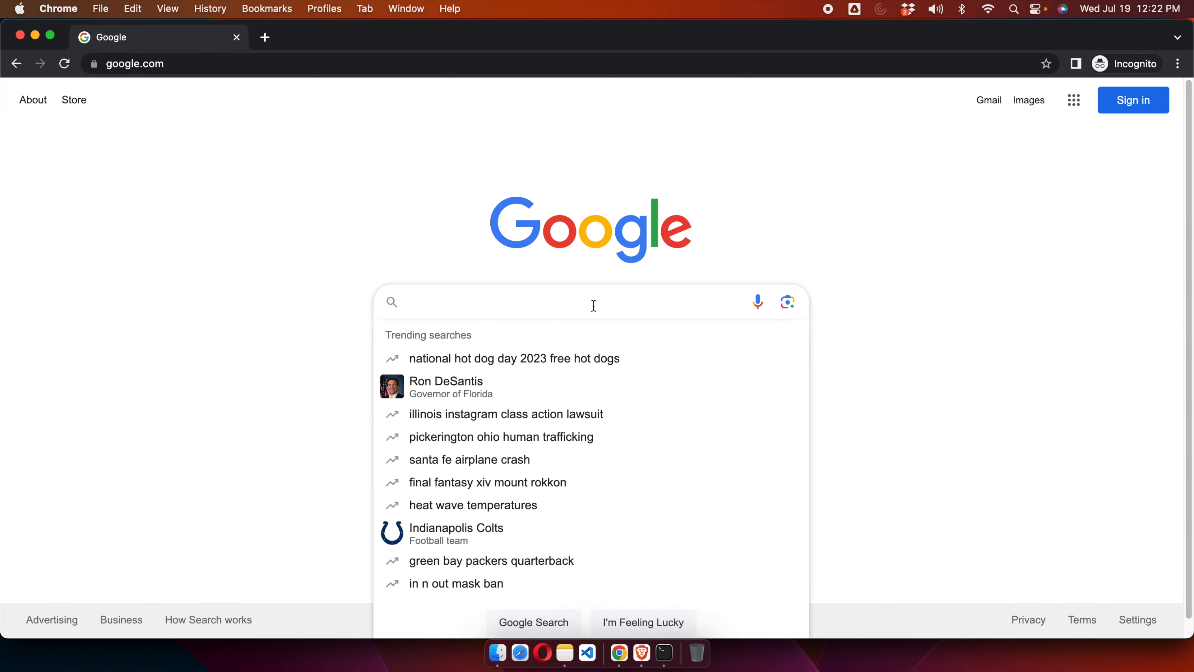
text(ecl)
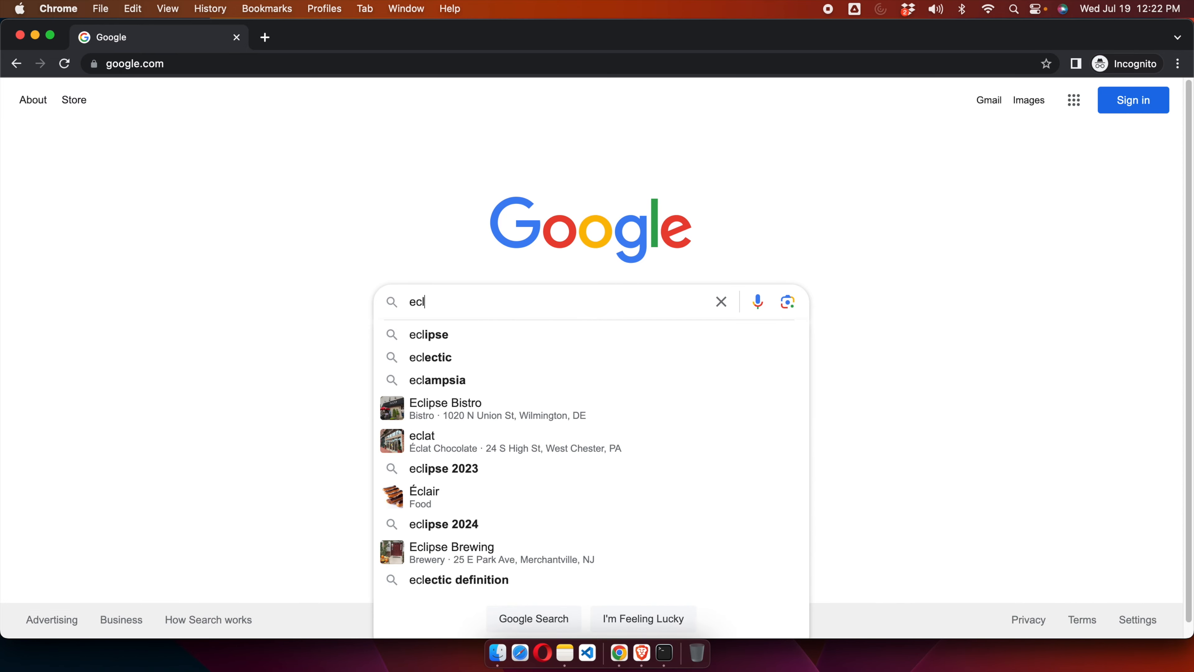
text(ip)
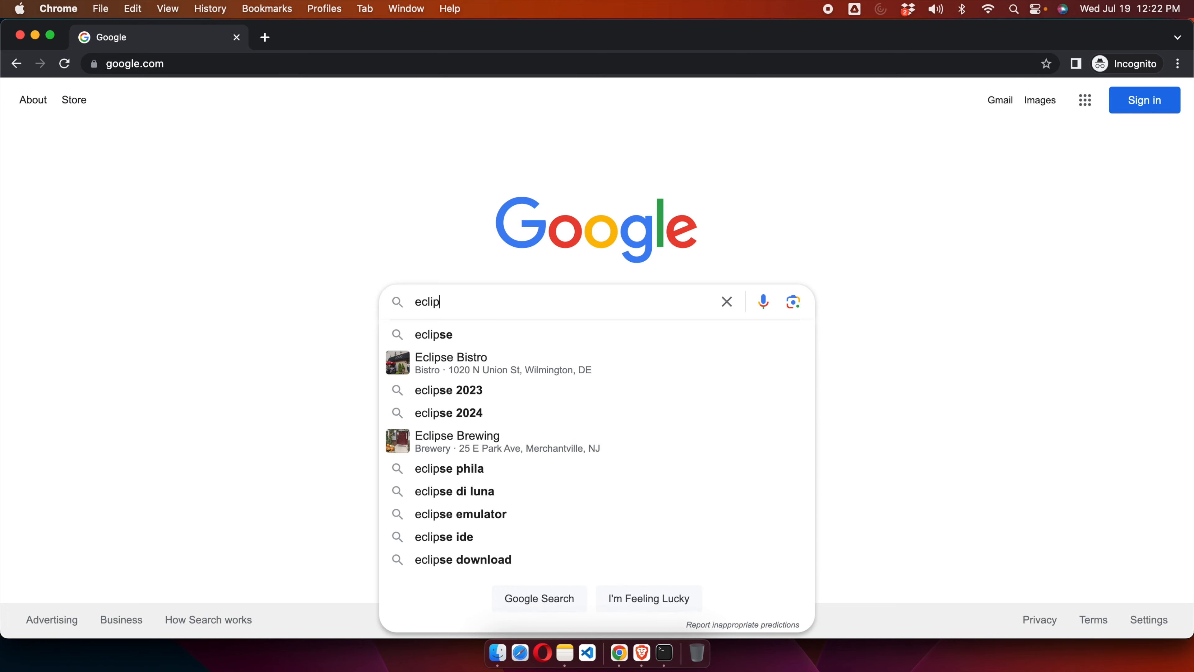
click(482, 333)
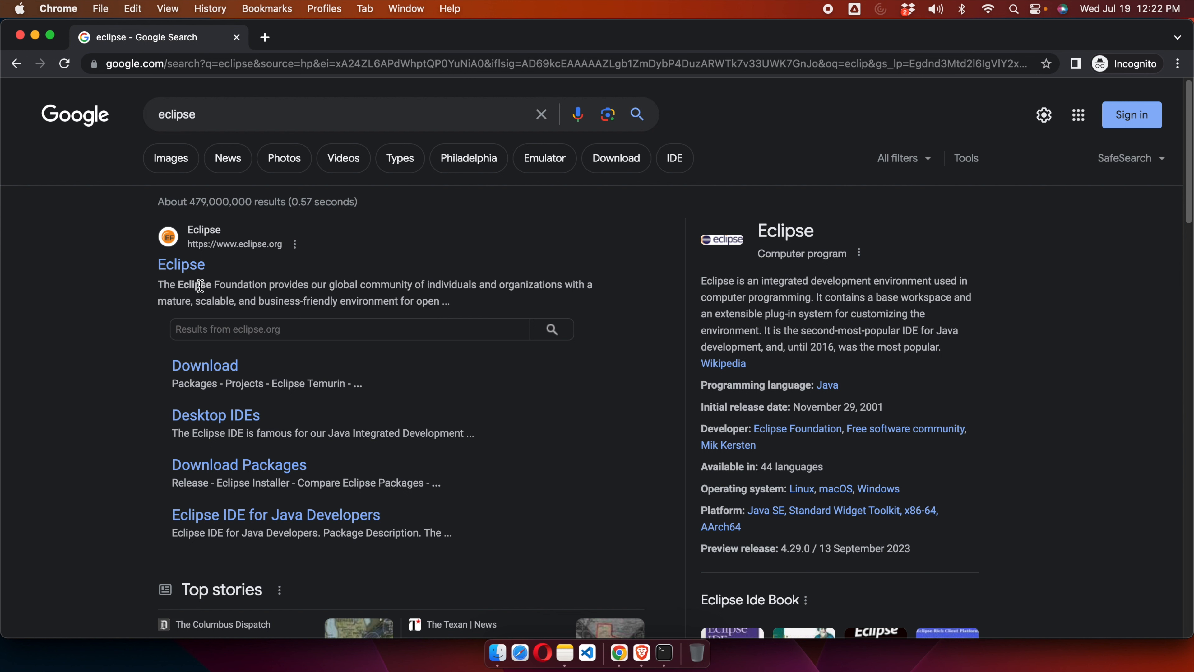
click(191, 273)
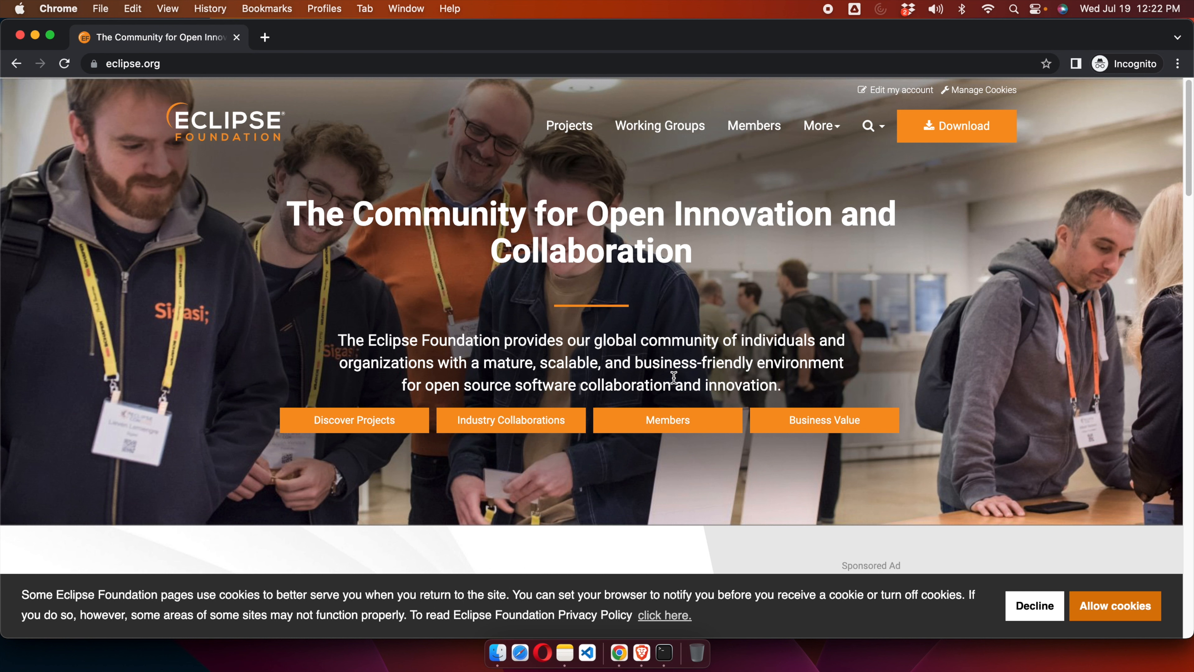
- Download the x86_64 installer for Eclipse IDE 2023-06, eclipse-inst-jre-mac64.dmg, from the Eclipse downloads page
click(974, 138)
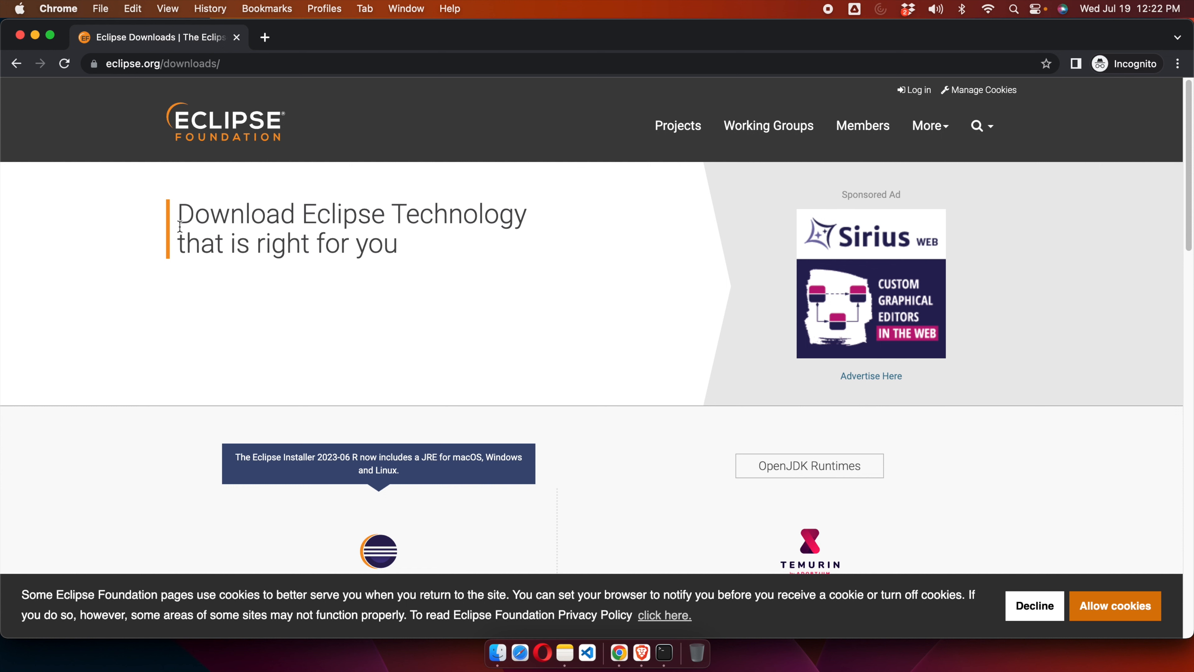
drag(184, 216, 396, 242)
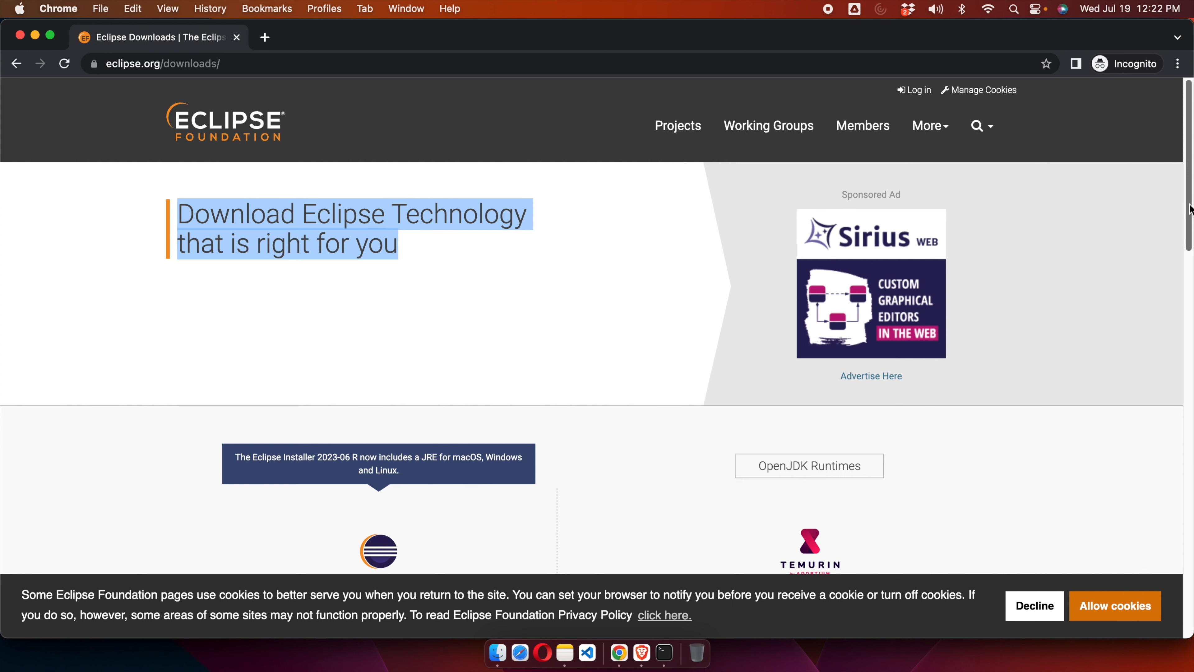
drag(1189, 209, 1191, 304)
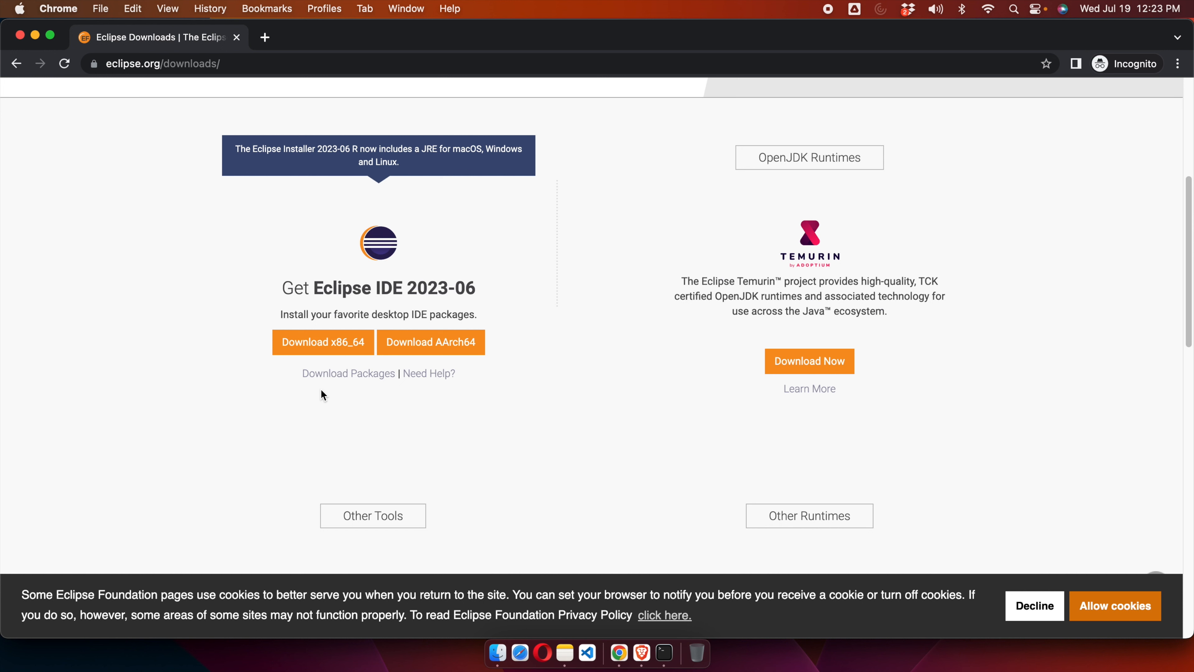
click(333, 353)
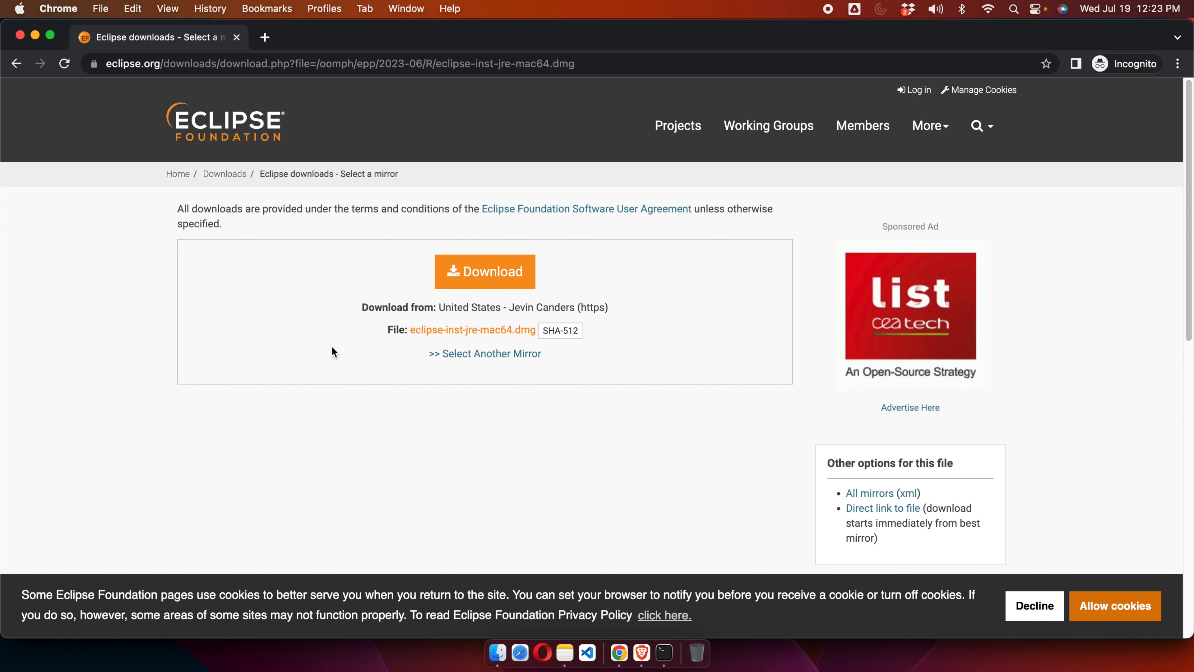
click(508, 282)
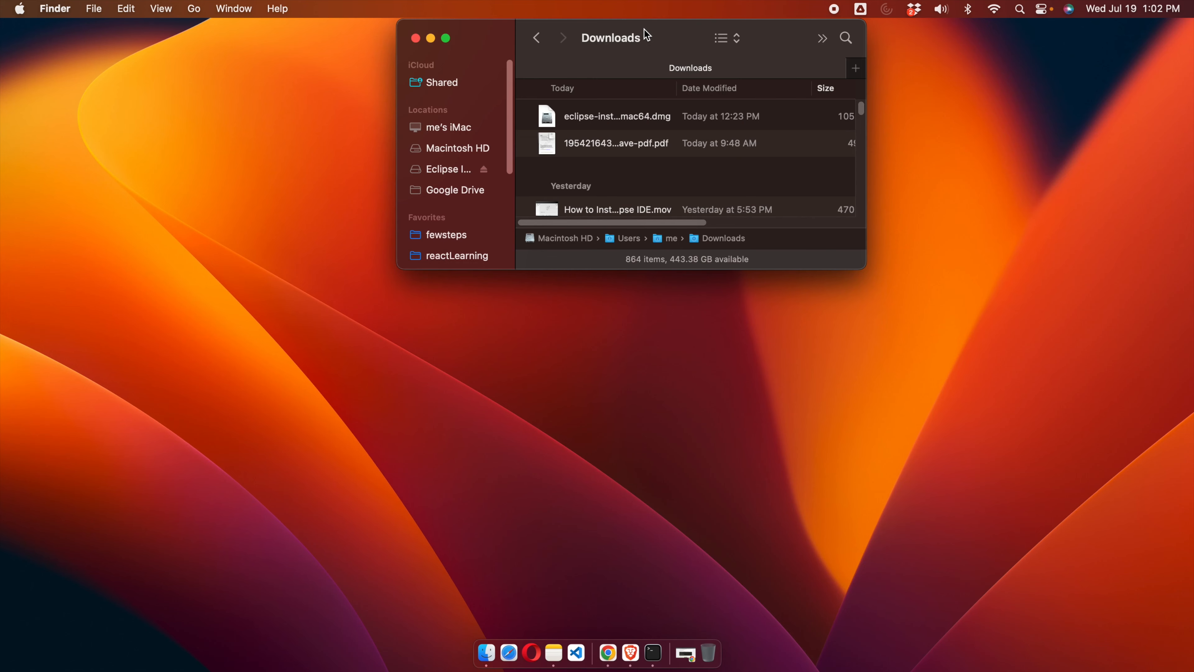
- Open the downloaded disk image eclipse-inst-jre-mac64.dmg from the Downloads folder in Finder
drag(642, 32, 591, 193)
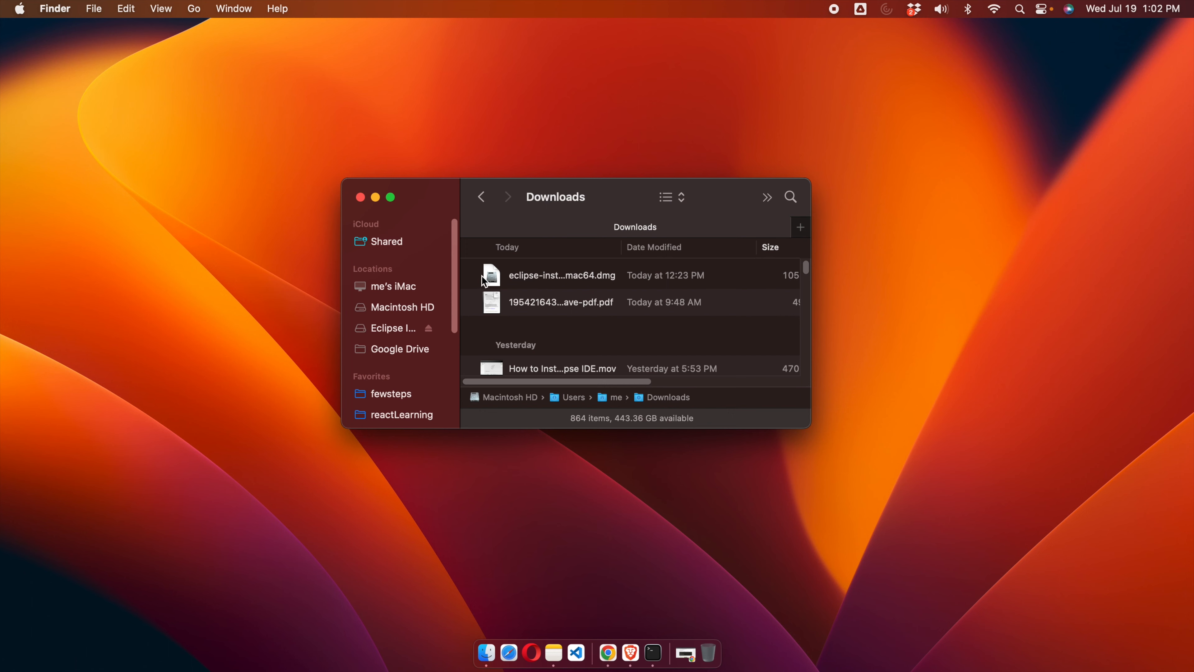
click(500, 282)
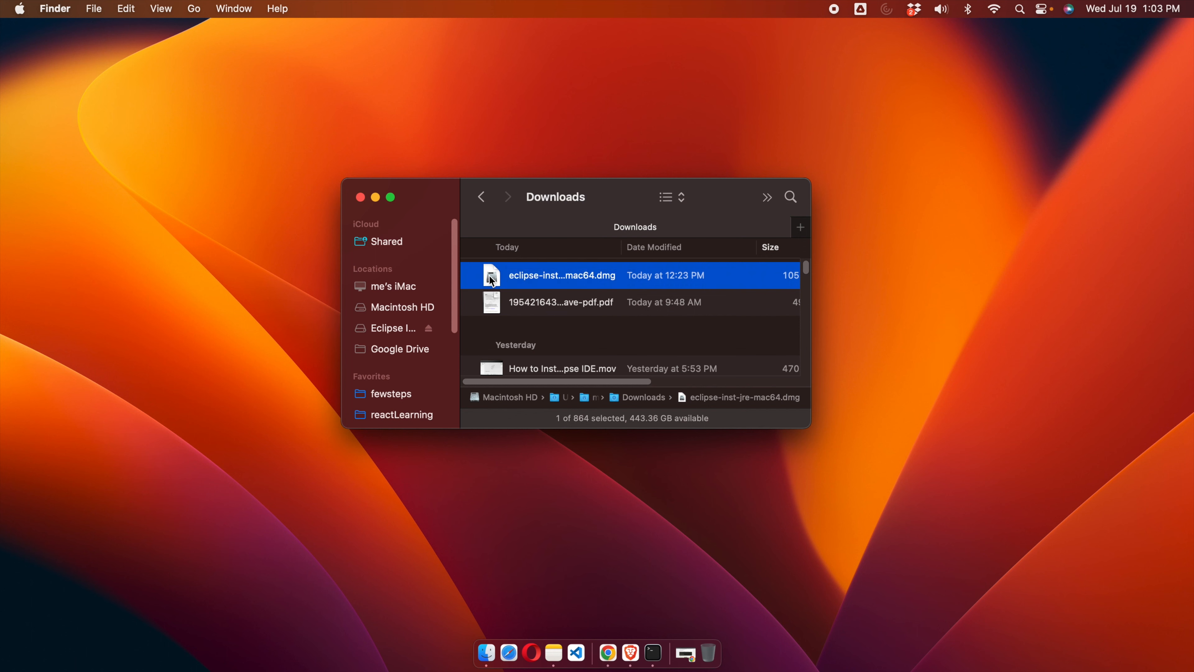
right_click(492, 280)
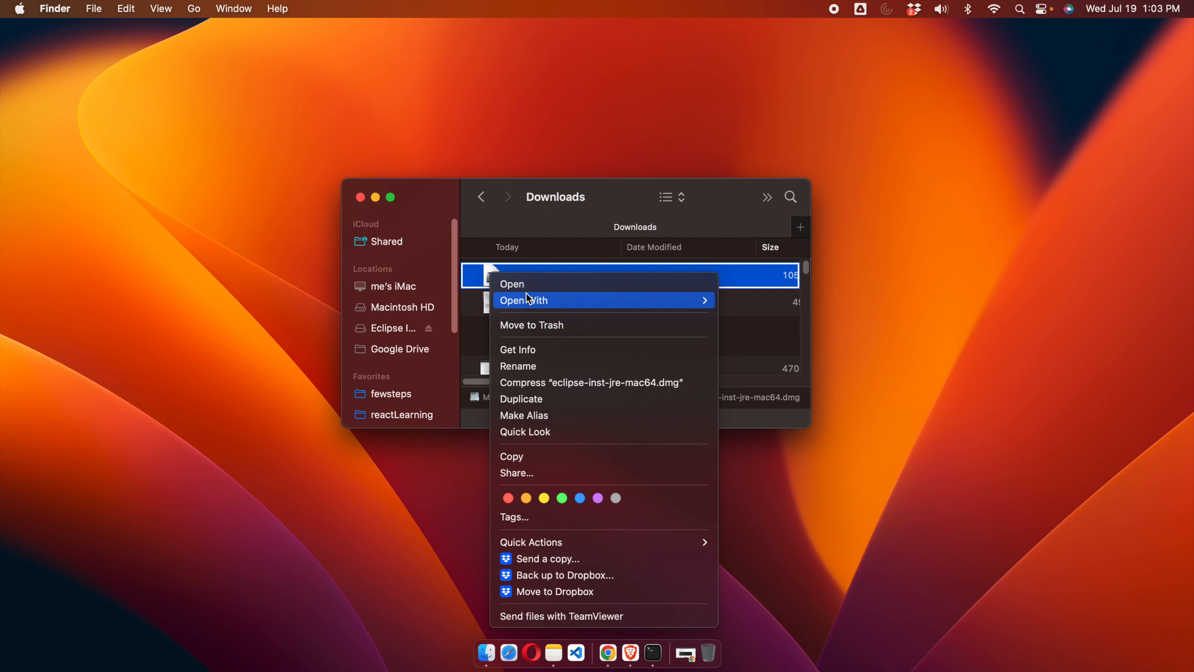
mouse_move(529, 300)
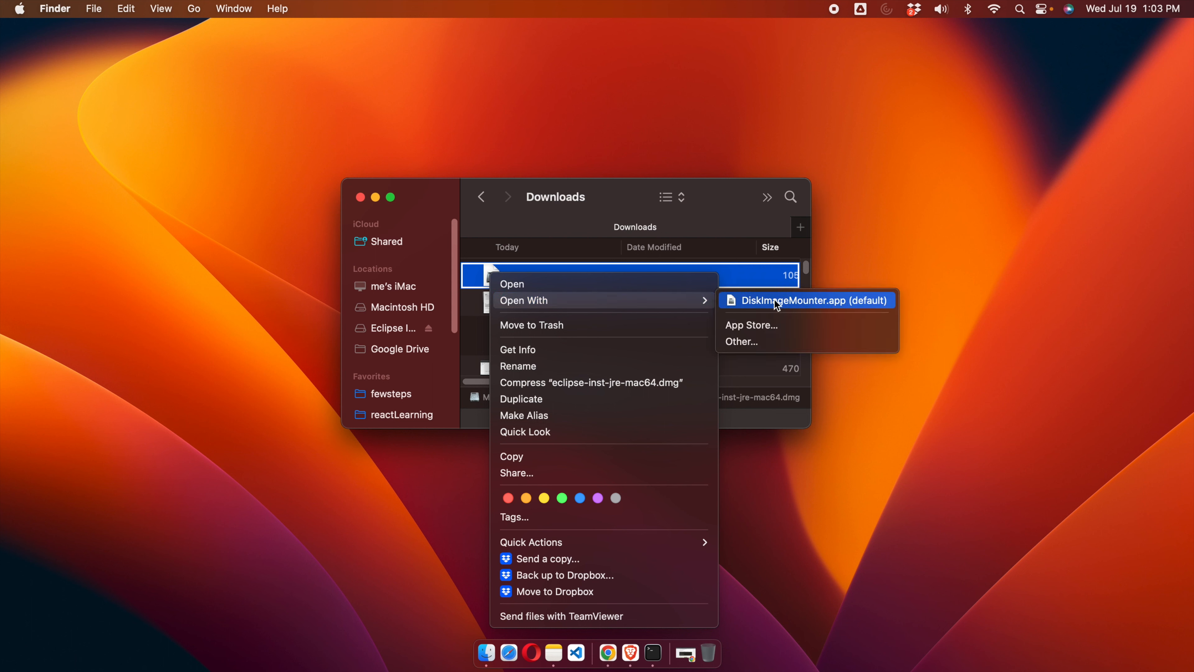
click(537, 288)
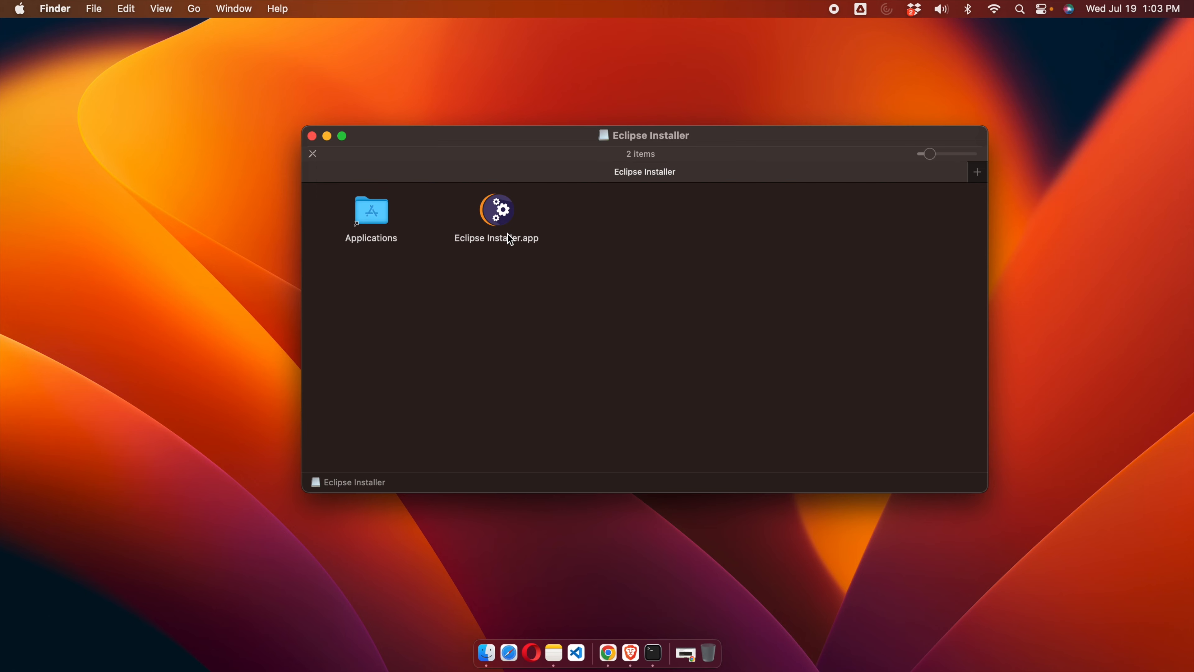
- Copy Eclipse Installer.app from the mounted disk image into the Applications folder
click(499, 212)
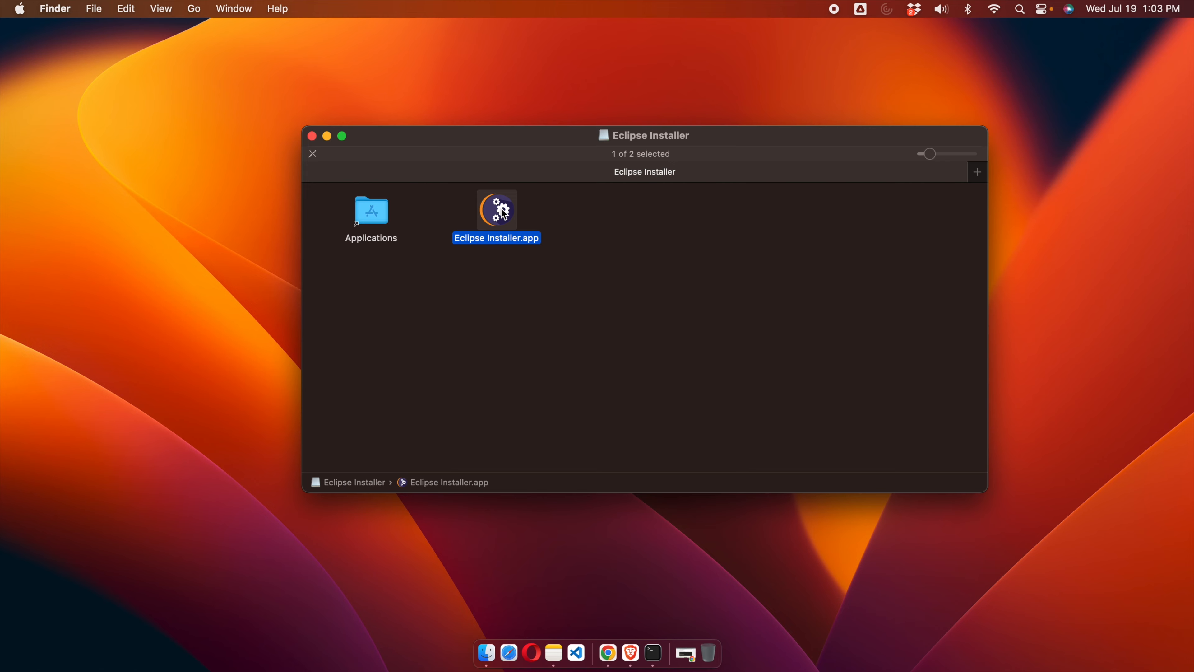
double_click(503, 214)
drag(503, 214, 376, 216)
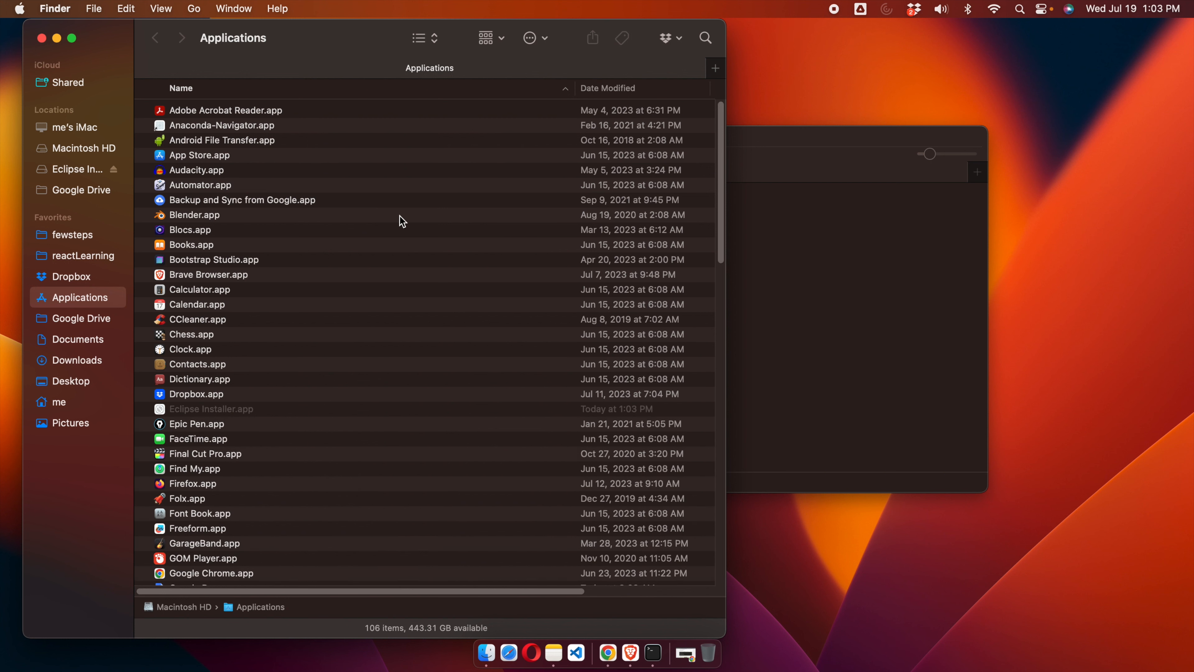
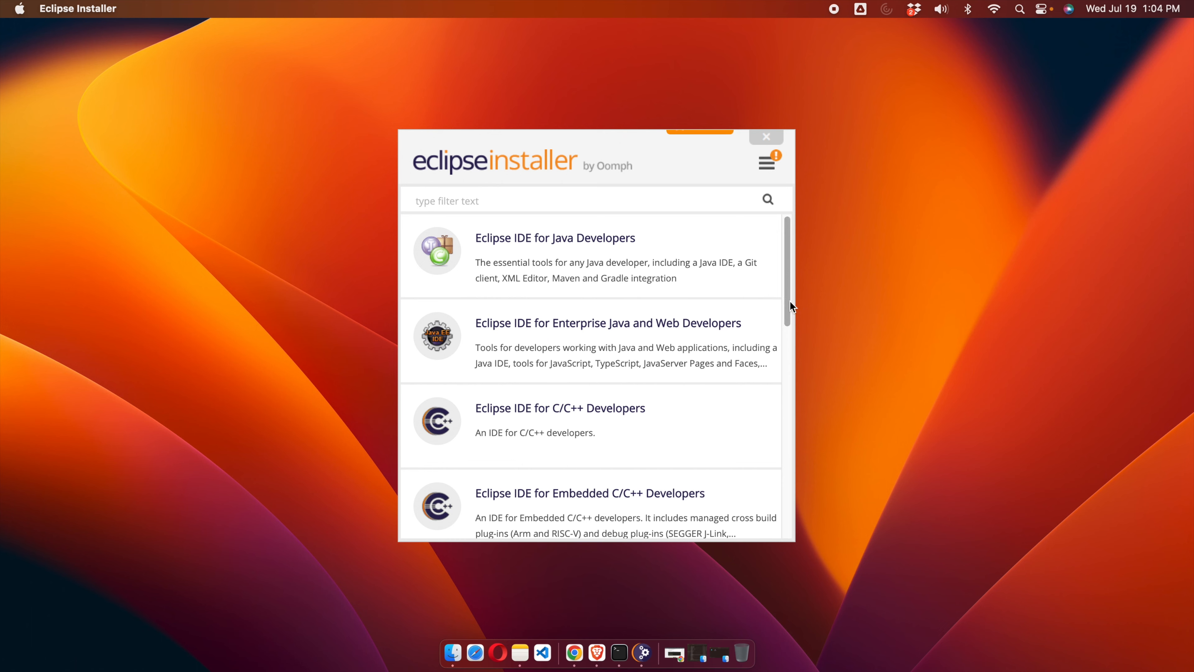
- Look through the packages in Eclipse Installer and choose Eclipse IDE for Java Developers
drag(789, 302, 790, 386)
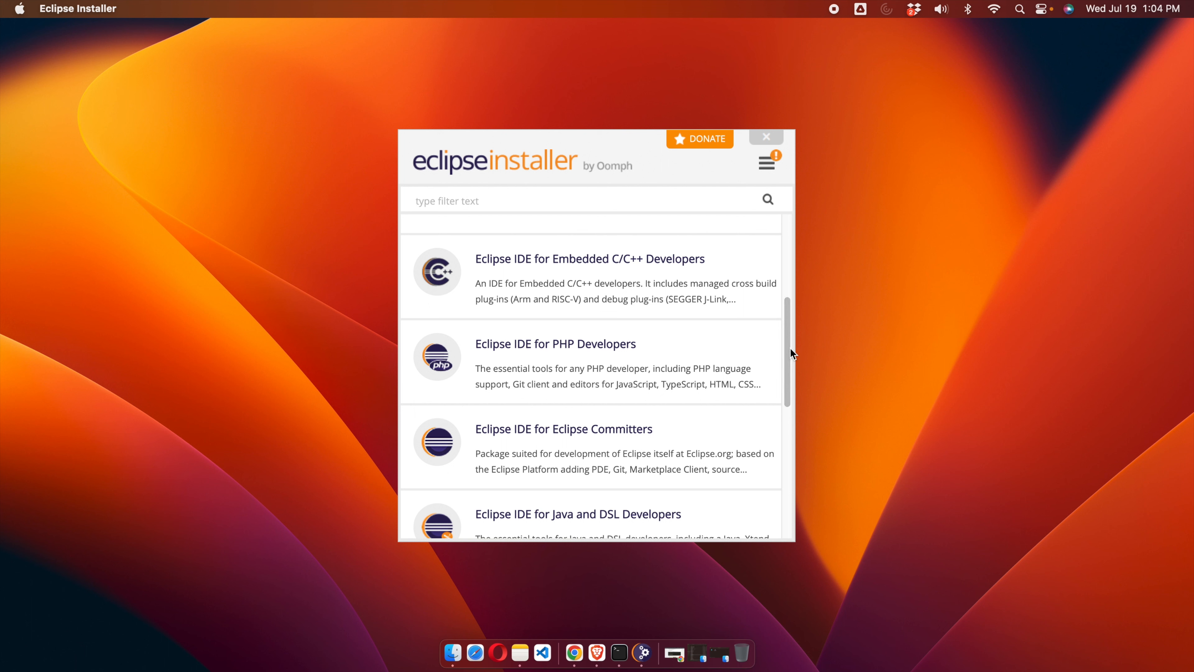
drag(790, 349, 786, 239)
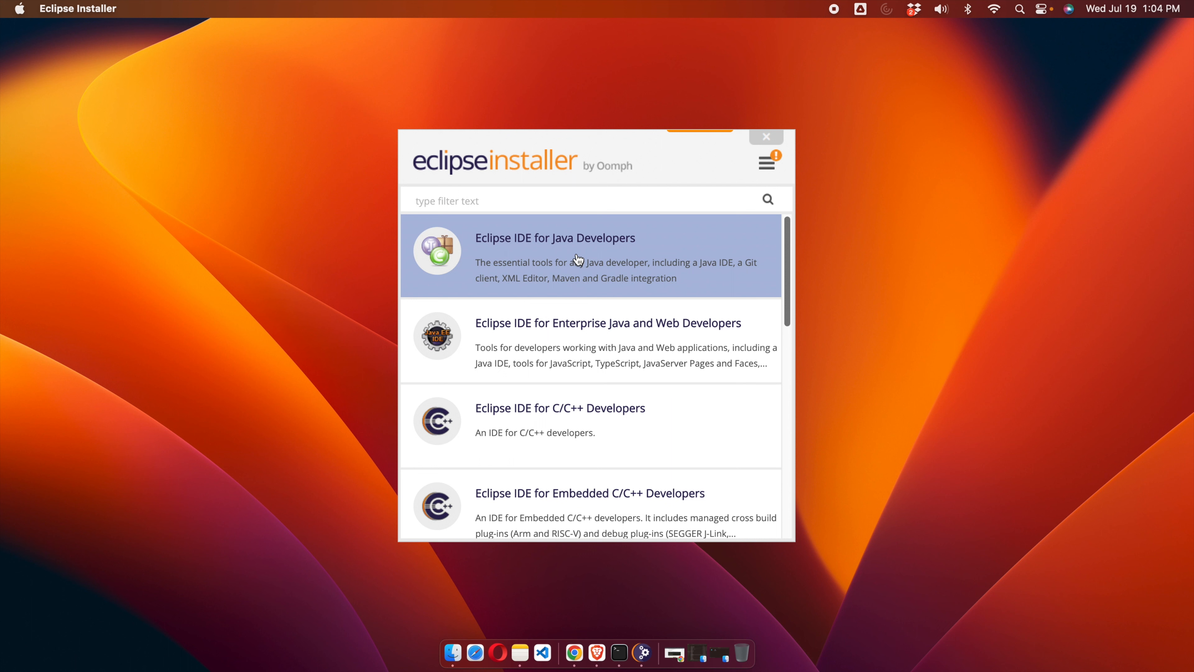
click(660, 257)
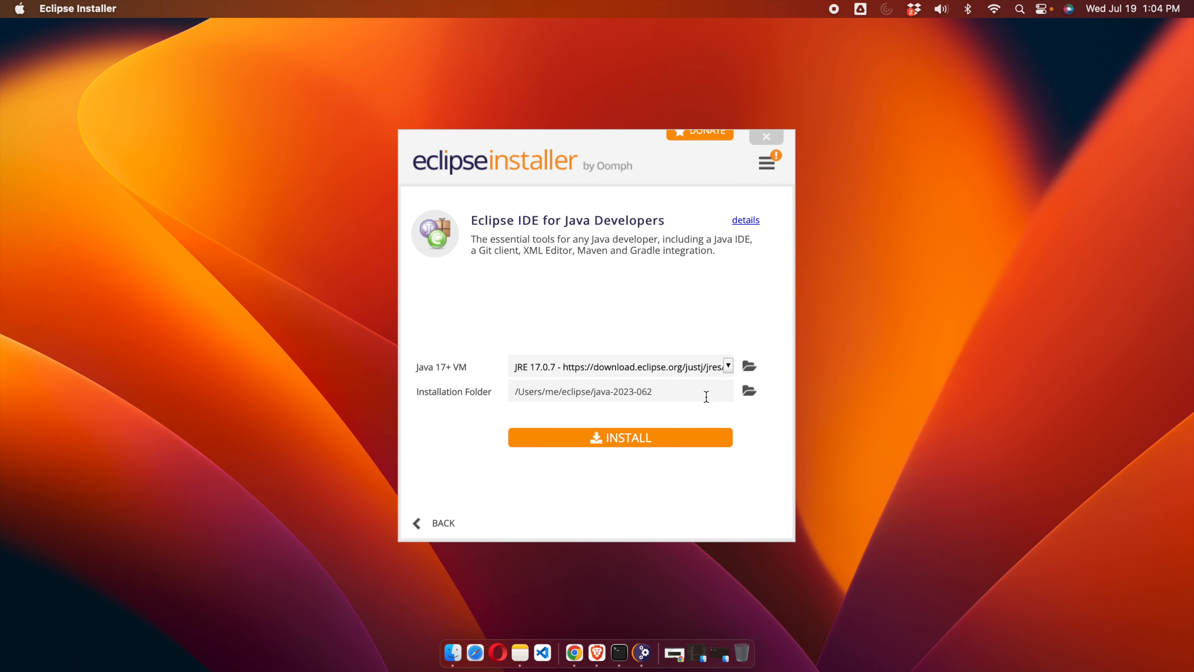
- Set the Java 17+ VM for the installation to JRE 20.0.1
click(729, 366)
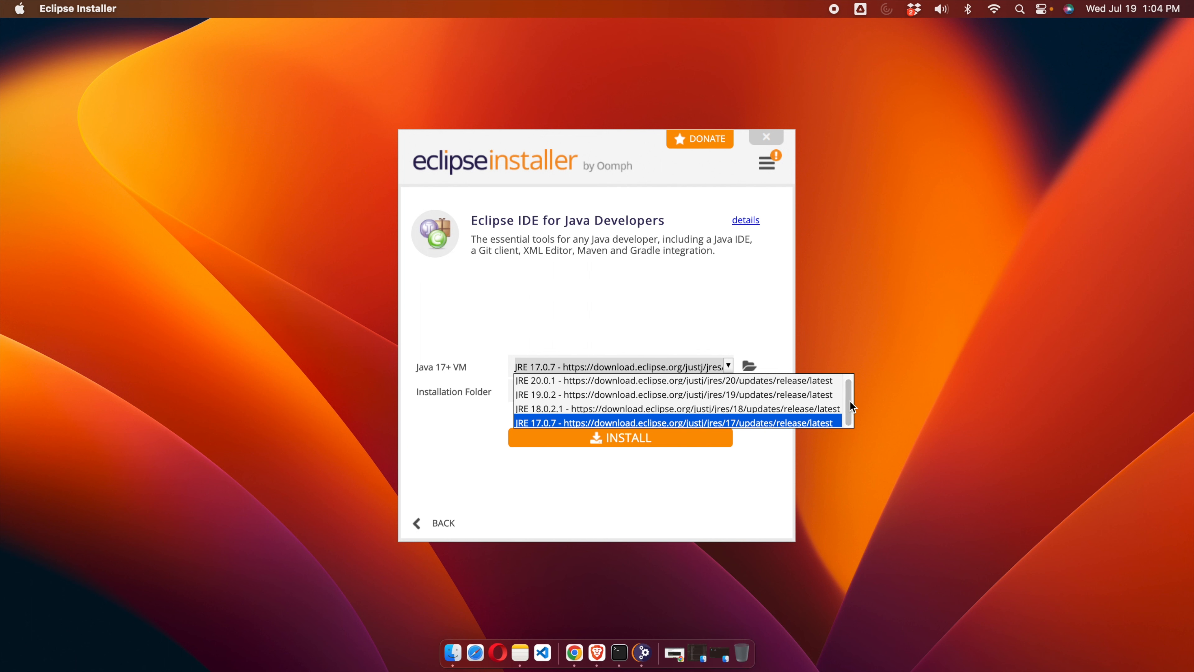
drag(850, 401, 852, 377)
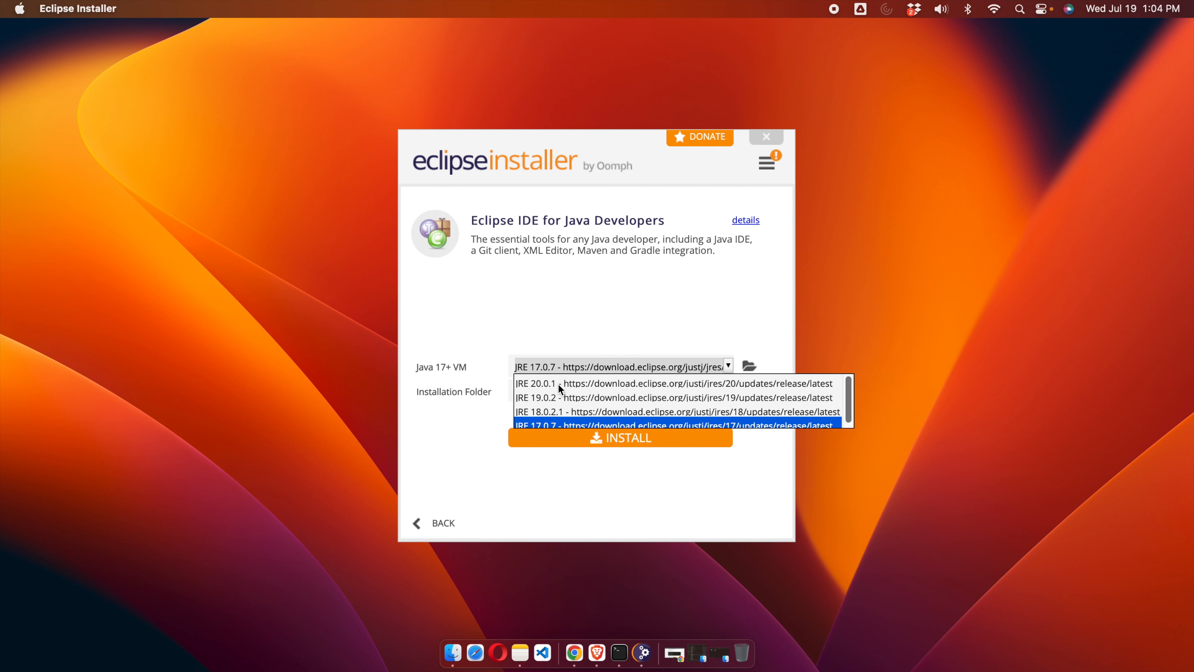
click(596, 384)
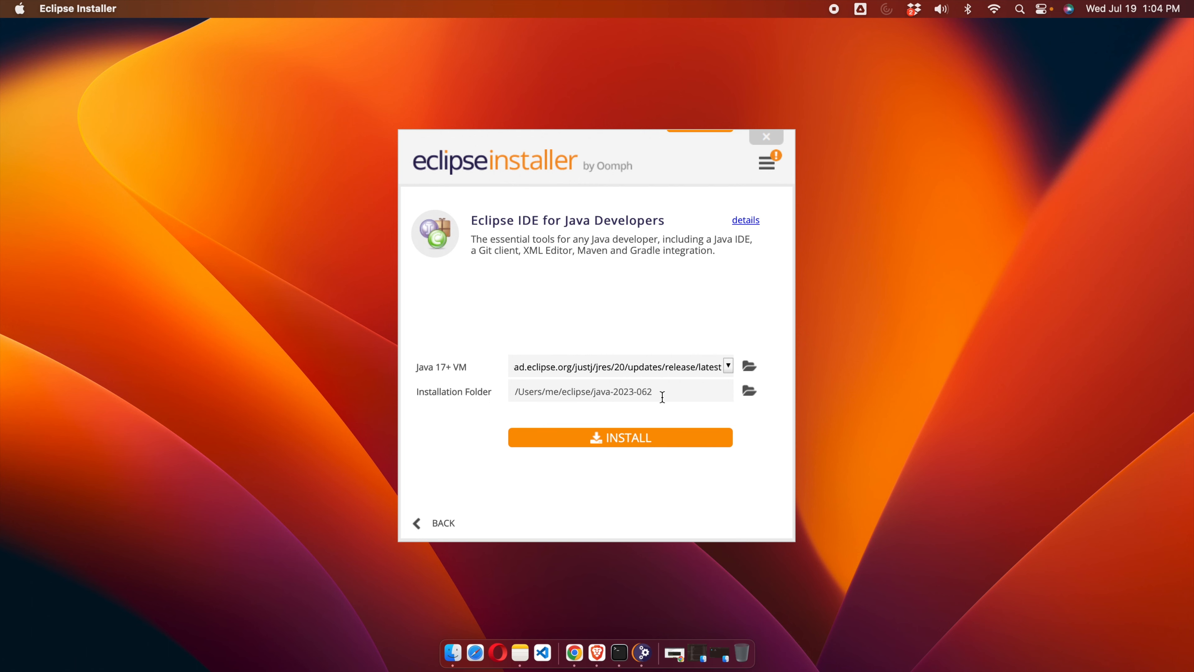
- Start the installation in the default folder and accept the Eclipse Foundation Software User Agreement
click(677, 391)
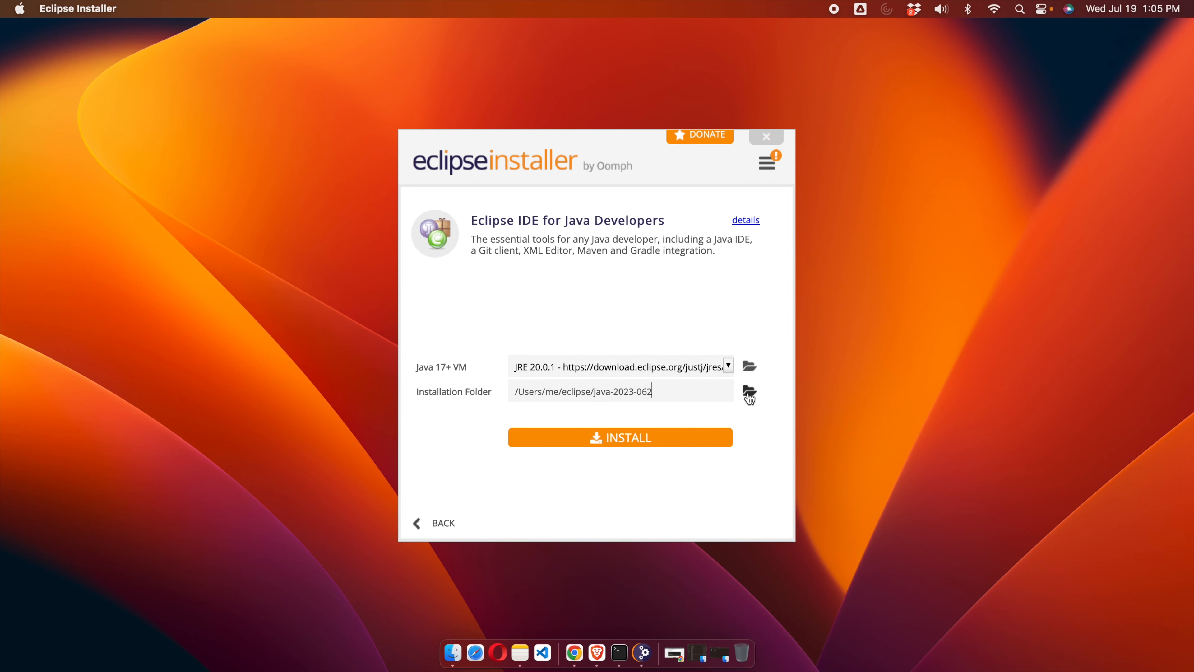
click(633, 445)
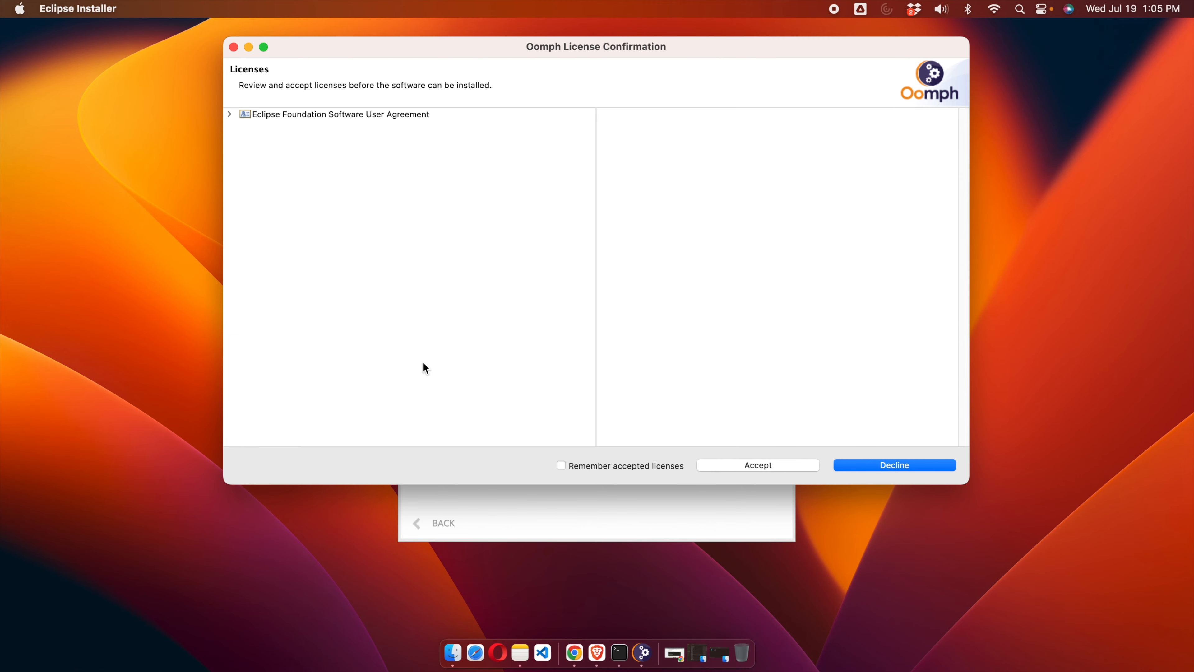
click(338, 117)
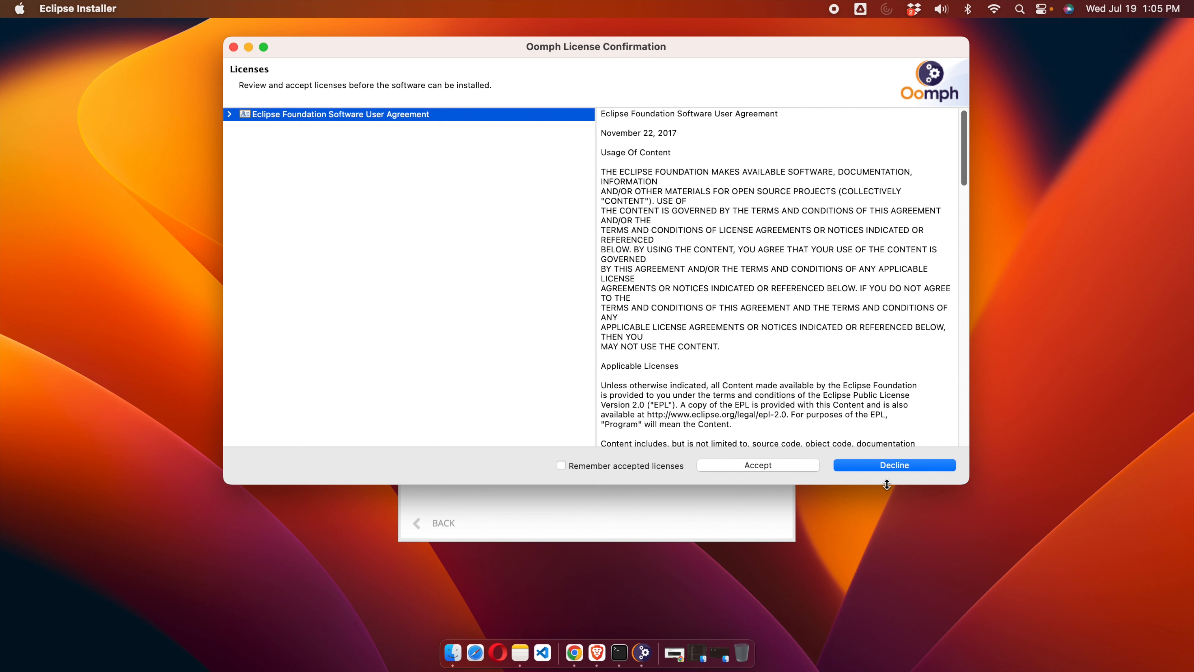
click(759, 466)
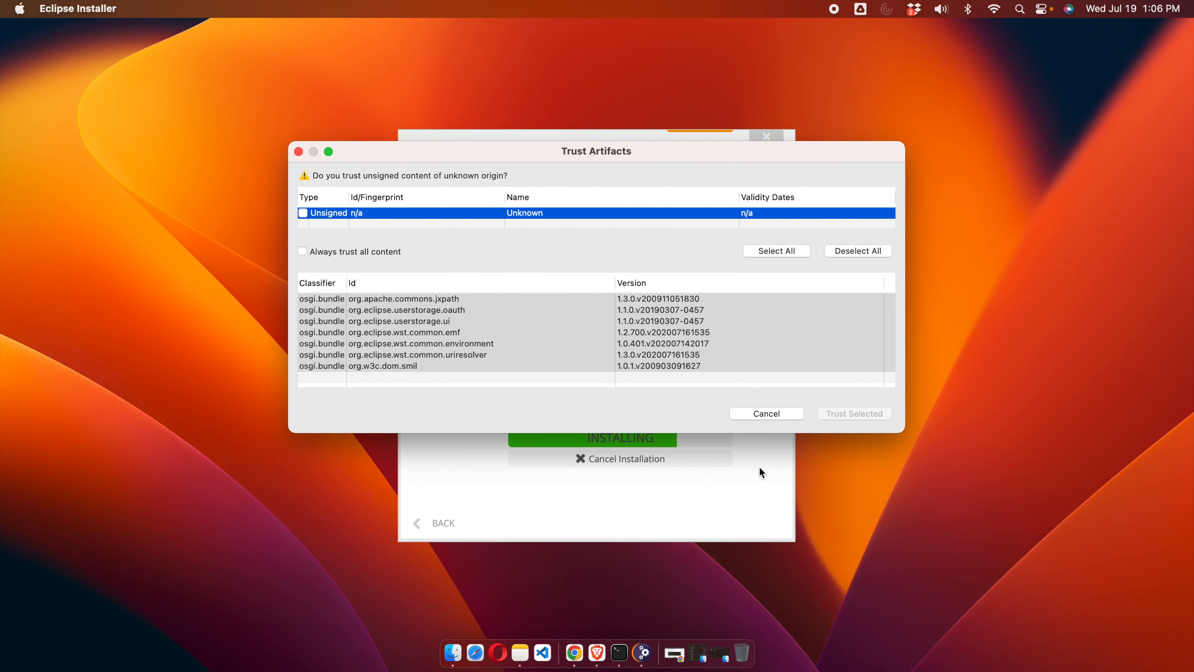
- Trust all the listed unsigned artifacts to finish the installation, and launch the installed Eclipse IDE
click(775, 253)
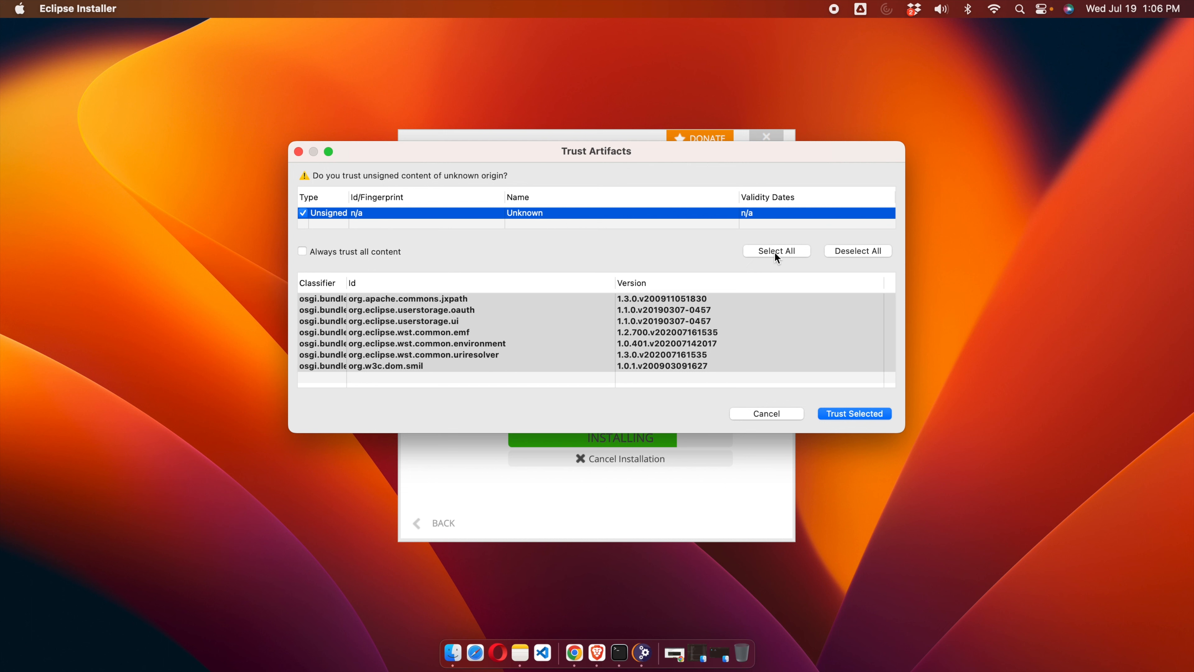
click(854, 414)
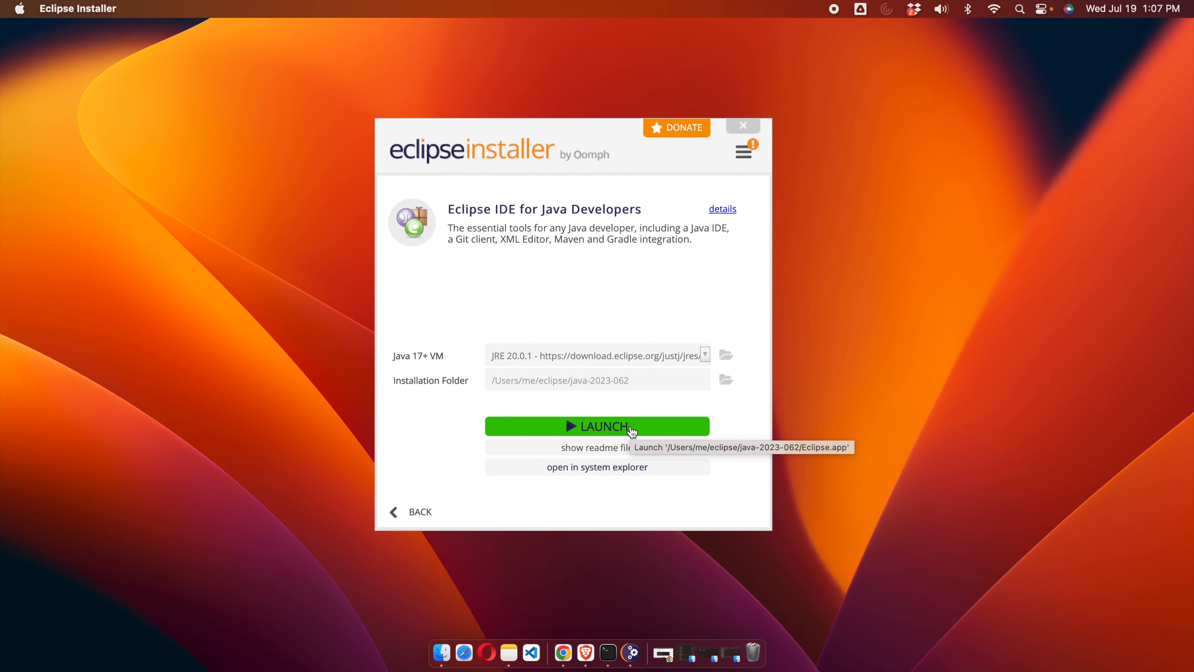
click(632, 432)
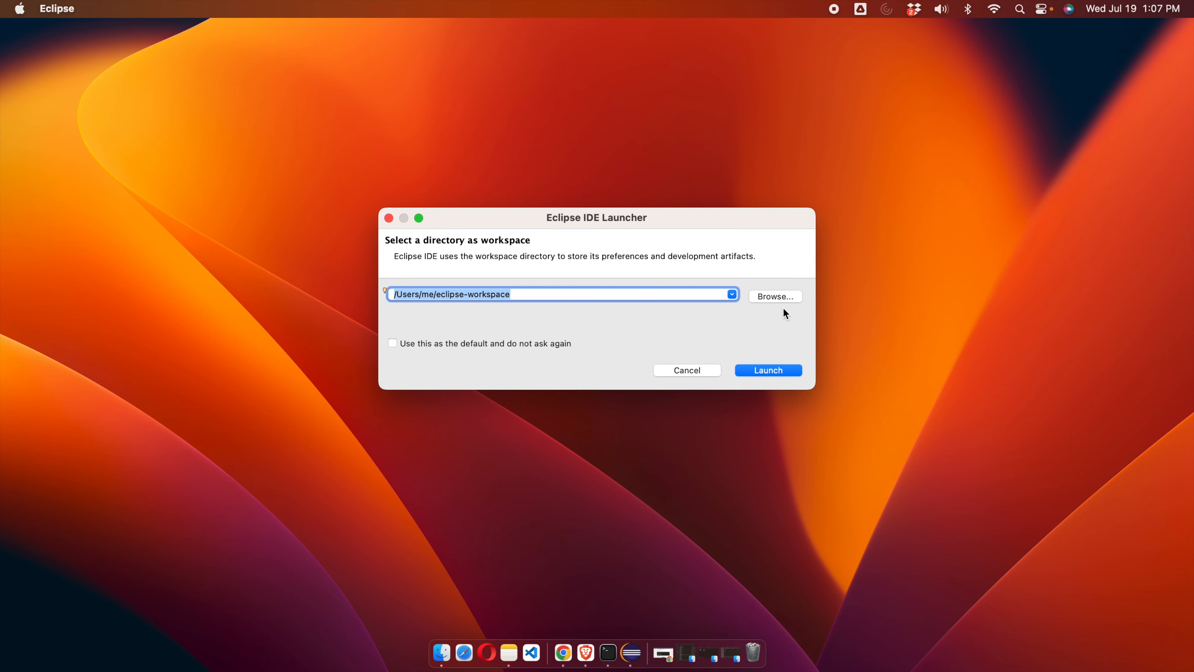
- Browse for the workspace directory in fewsteps/java_eclipse and create a new folder named dev inside it
click(771, 296)
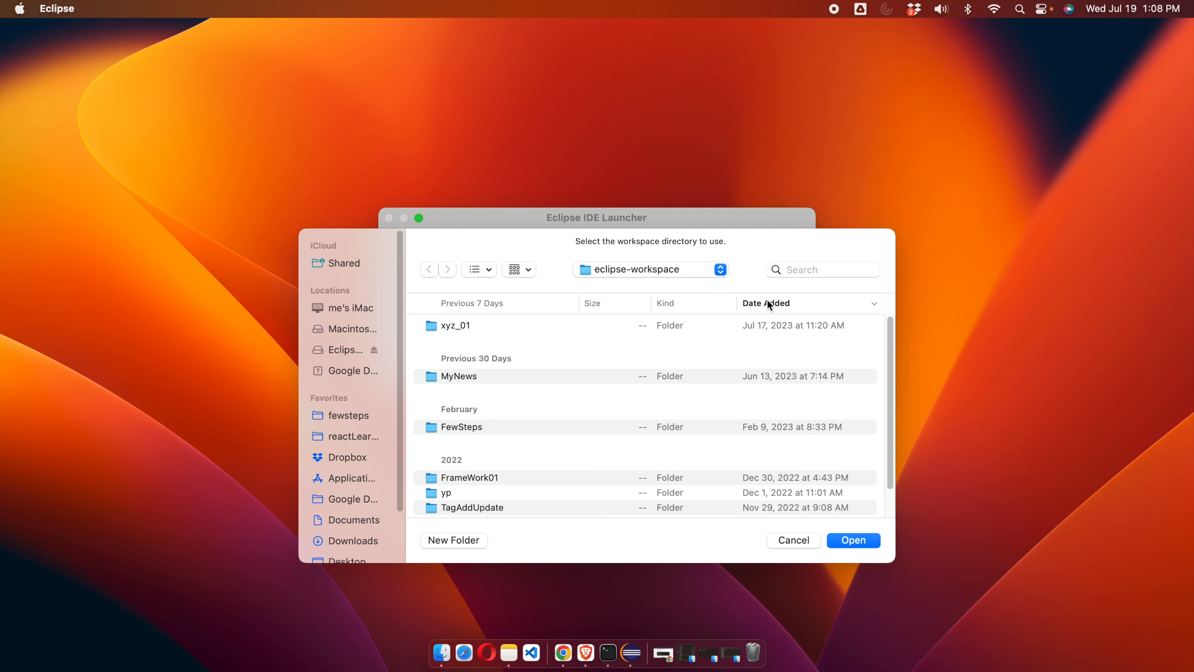
click(349, 416)
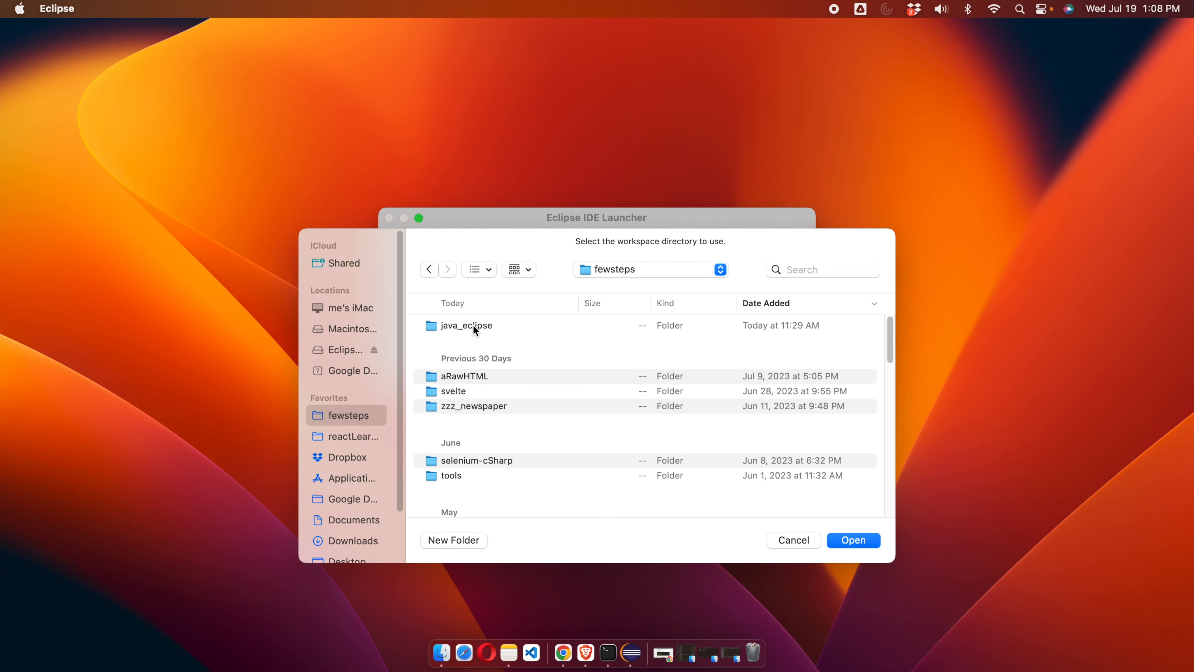
click(474, 327)
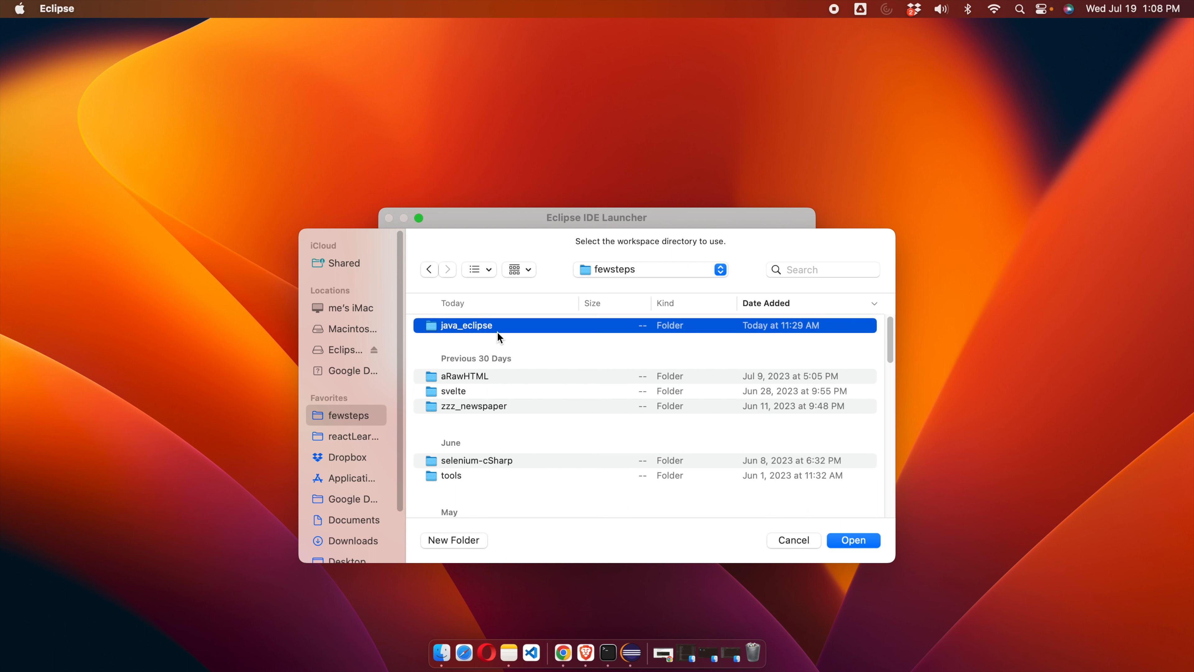
click(435, 333)
double_click(435, 329)
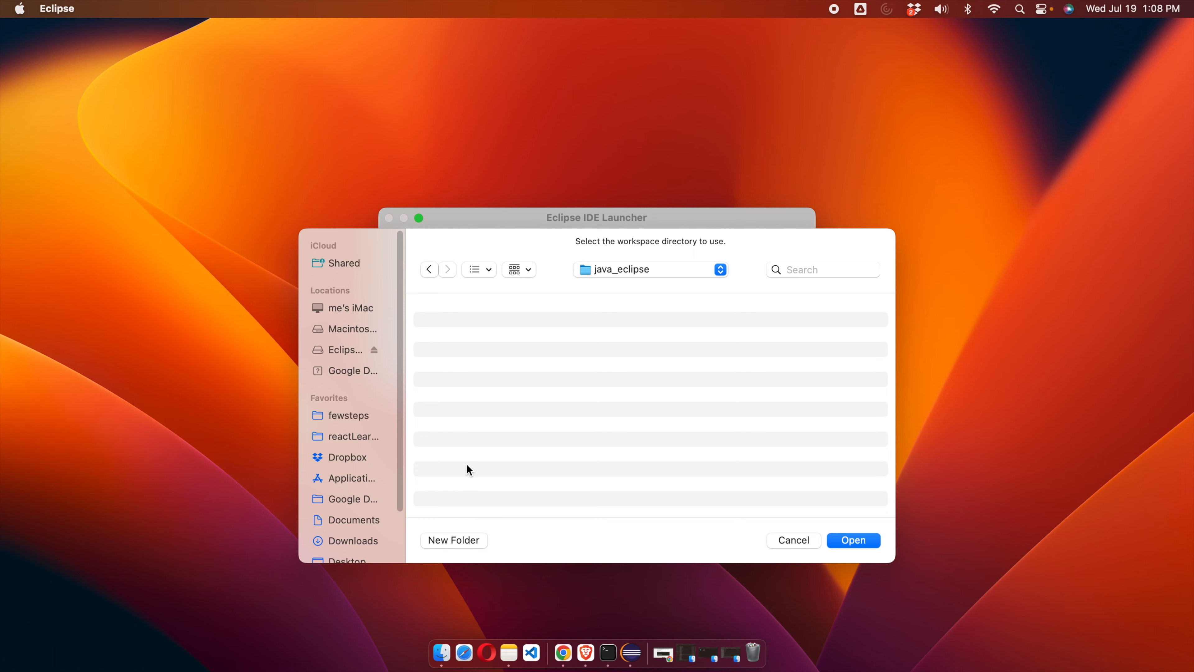
click(454, 540)
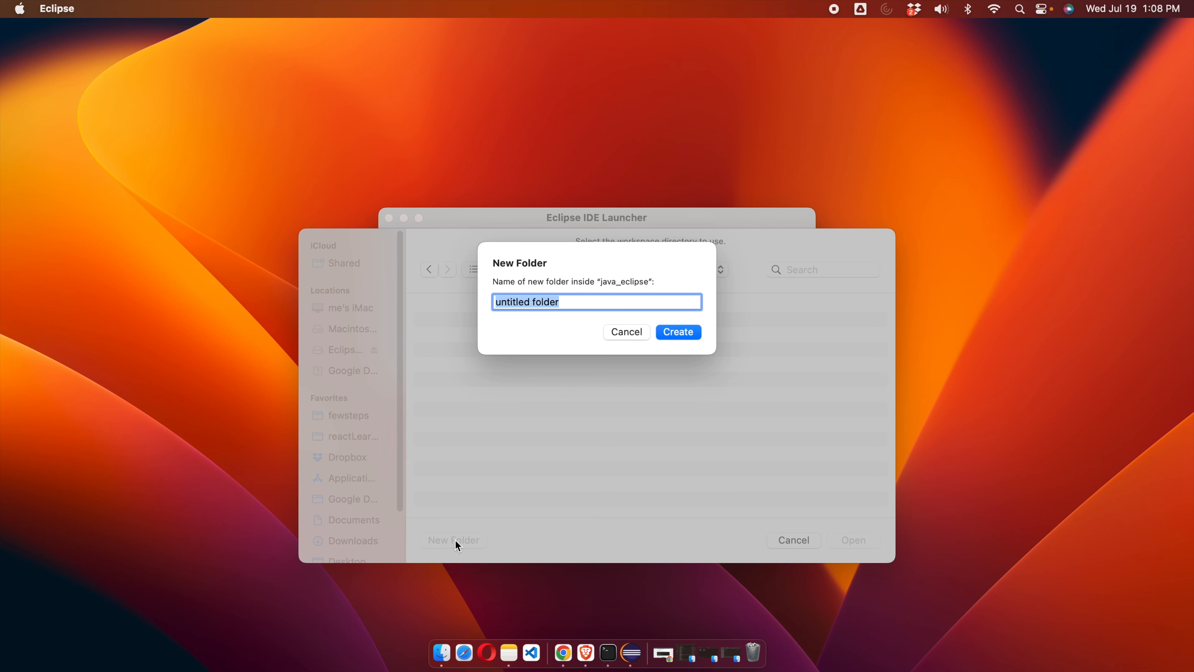
text(d)
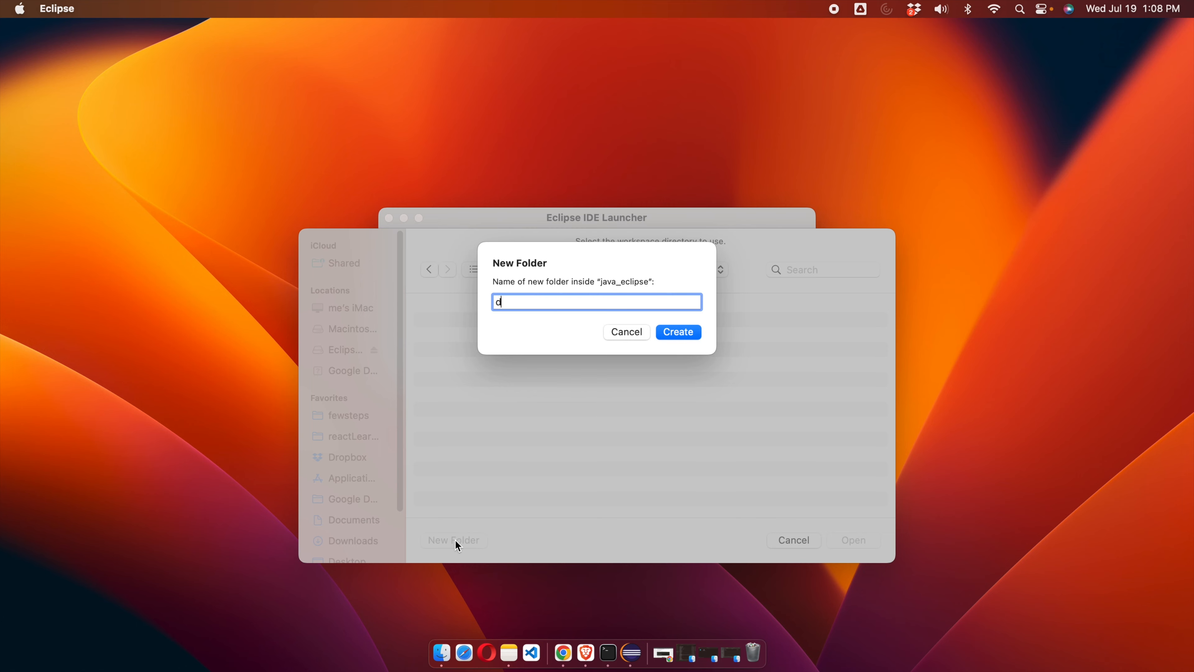
text(ev)
click(669, 335)
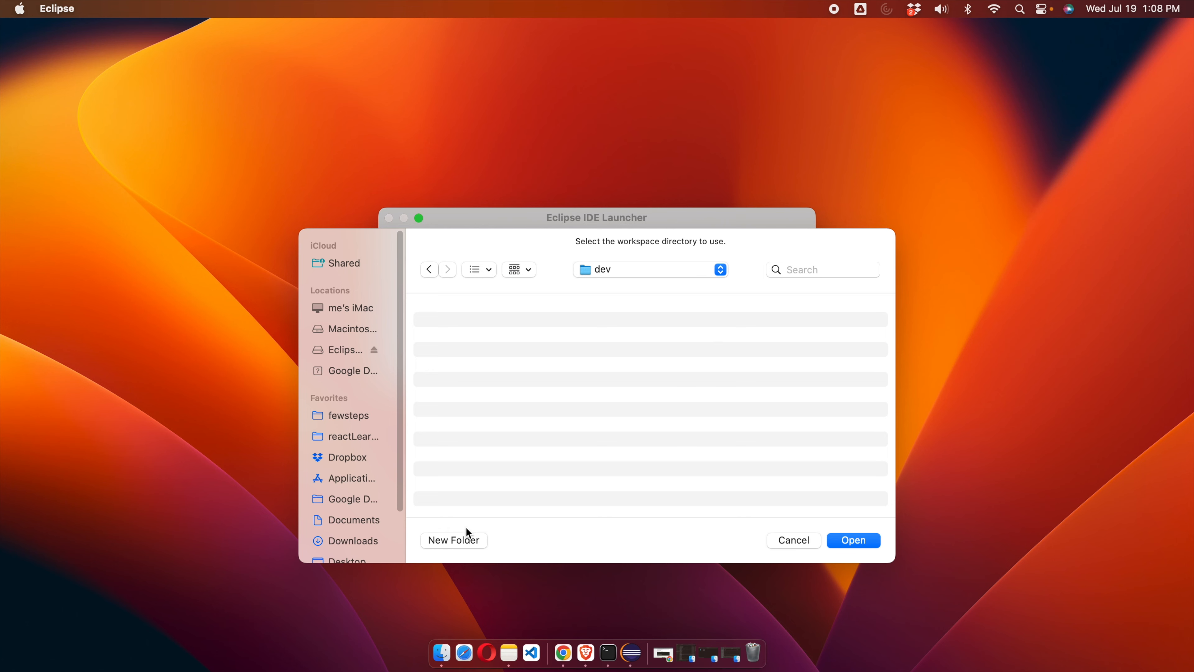
- Choose the dev folder as the workspace directory and launch the IDE with it
click(720, 272)
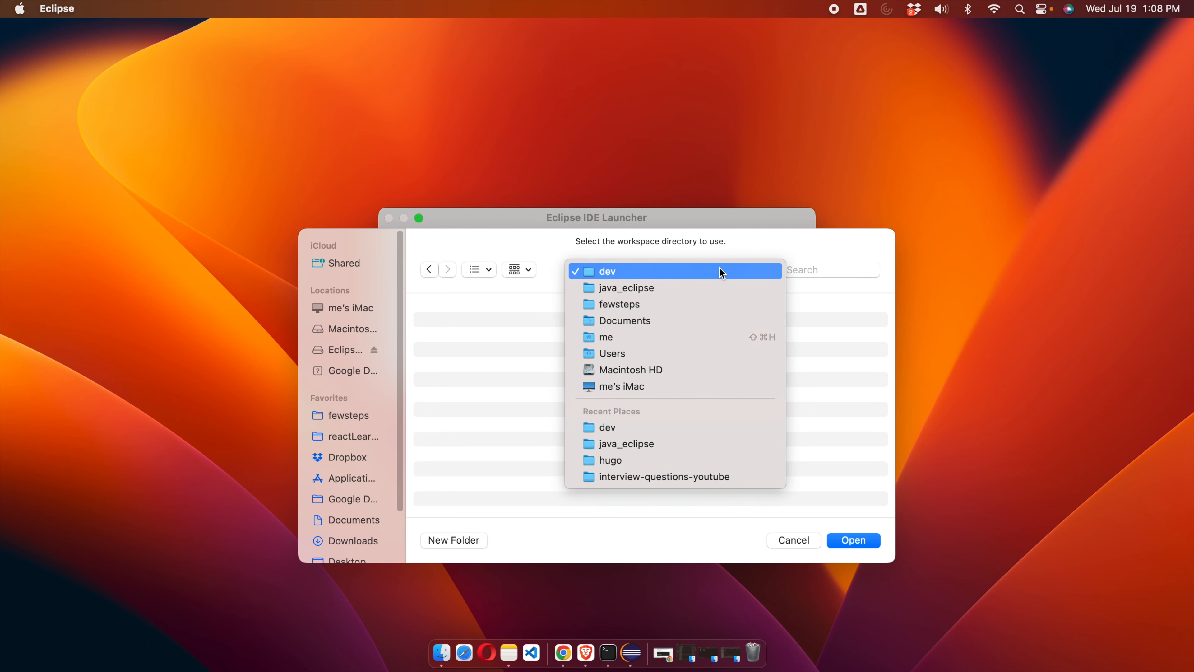
click(721, 272)
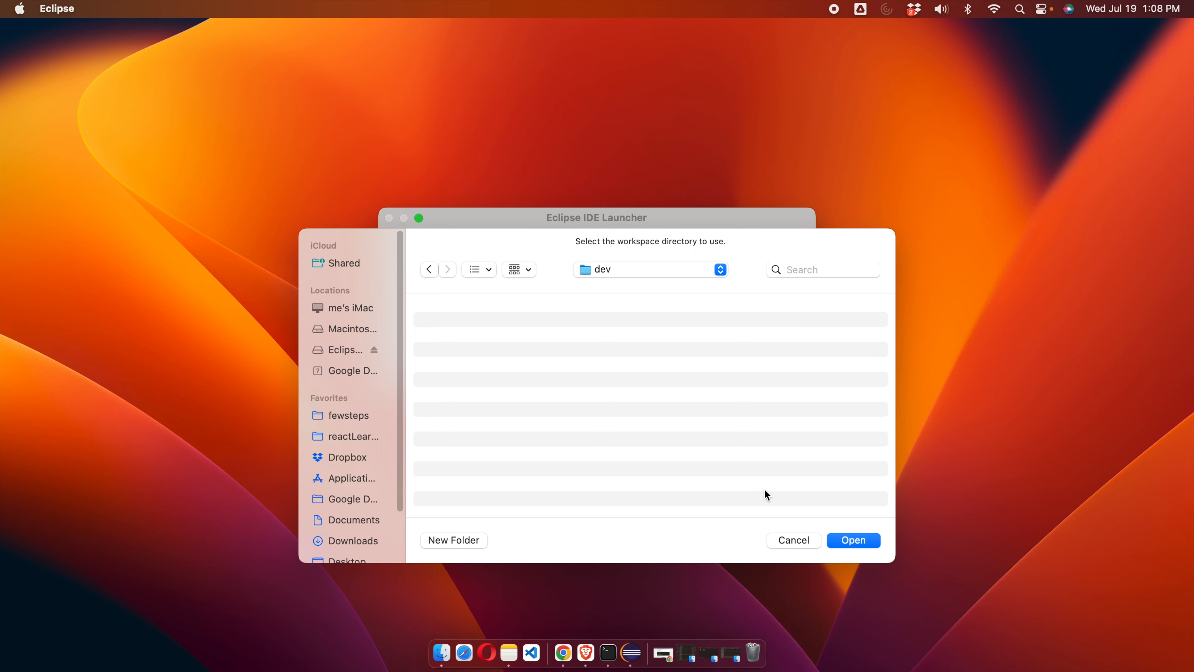
click(855, 542)
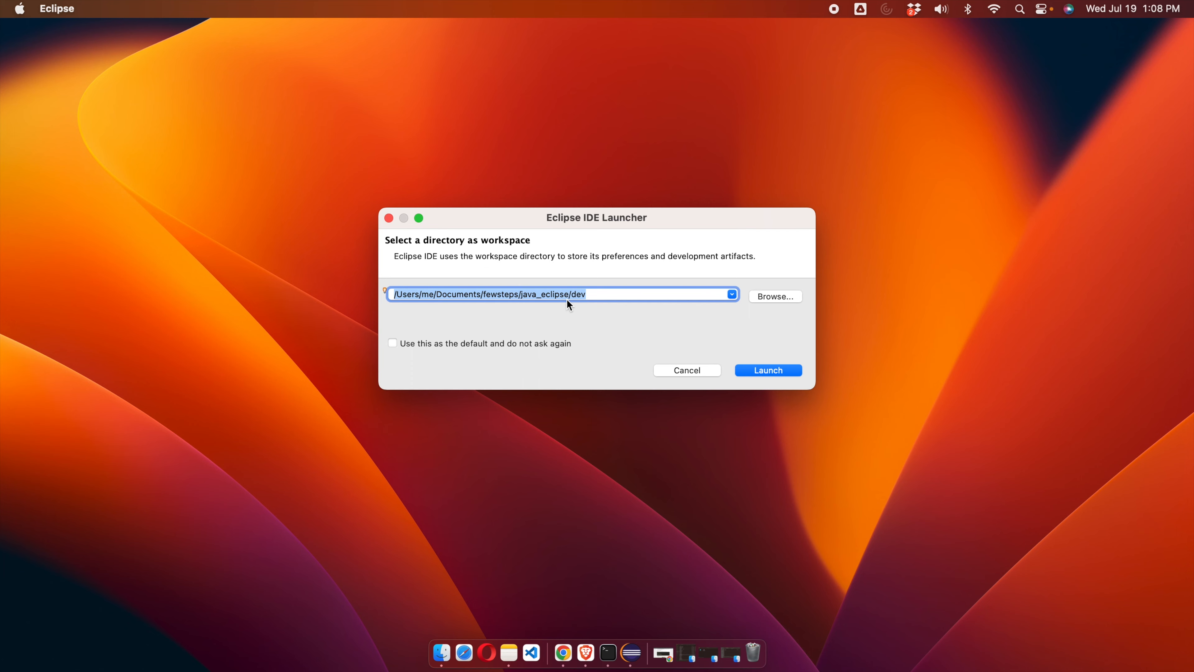
click(771, 372)
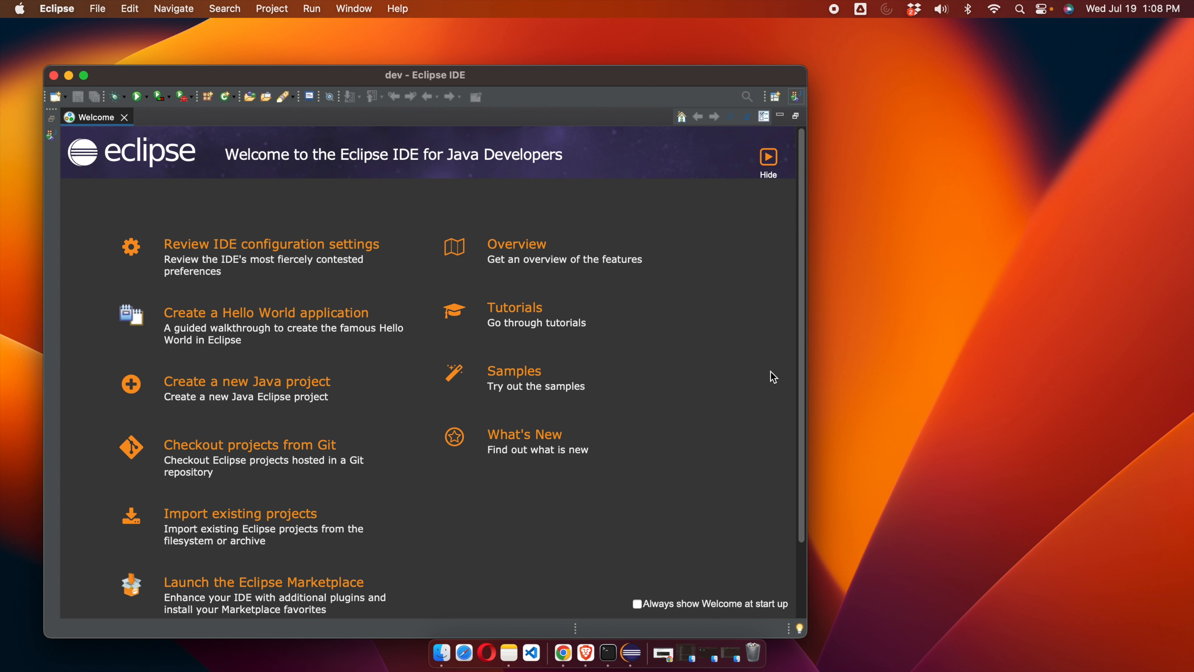
- Maximize the Eclipse IDE window and close the Welcome page
double_click(478, 84)
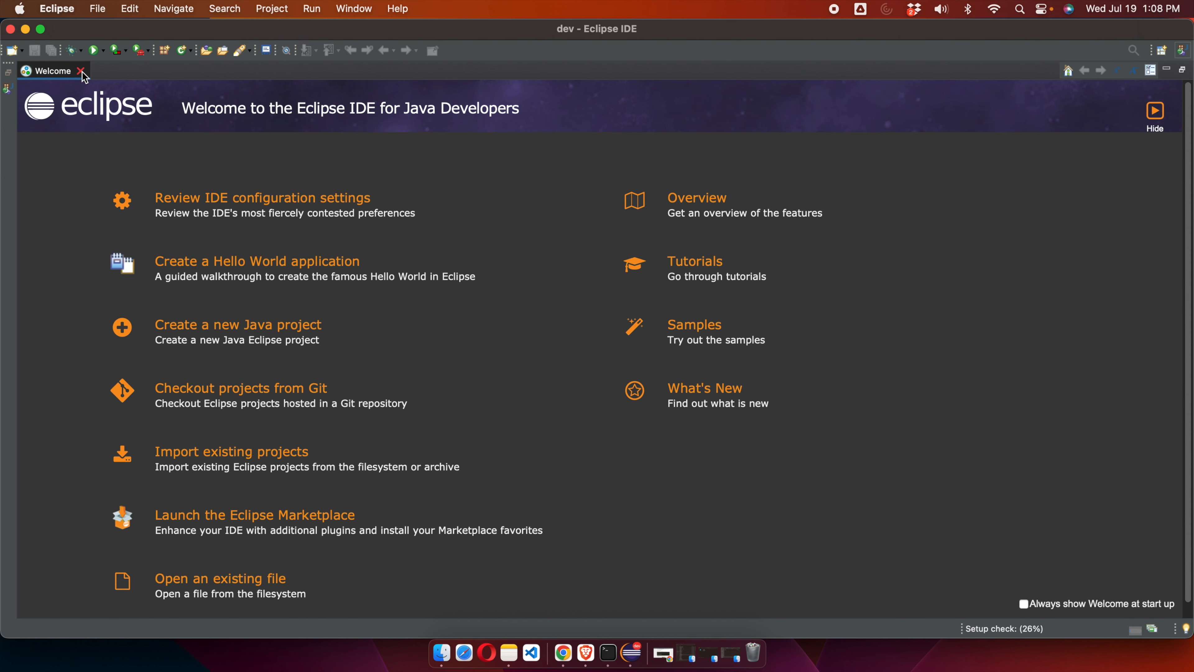
click(82, 71)
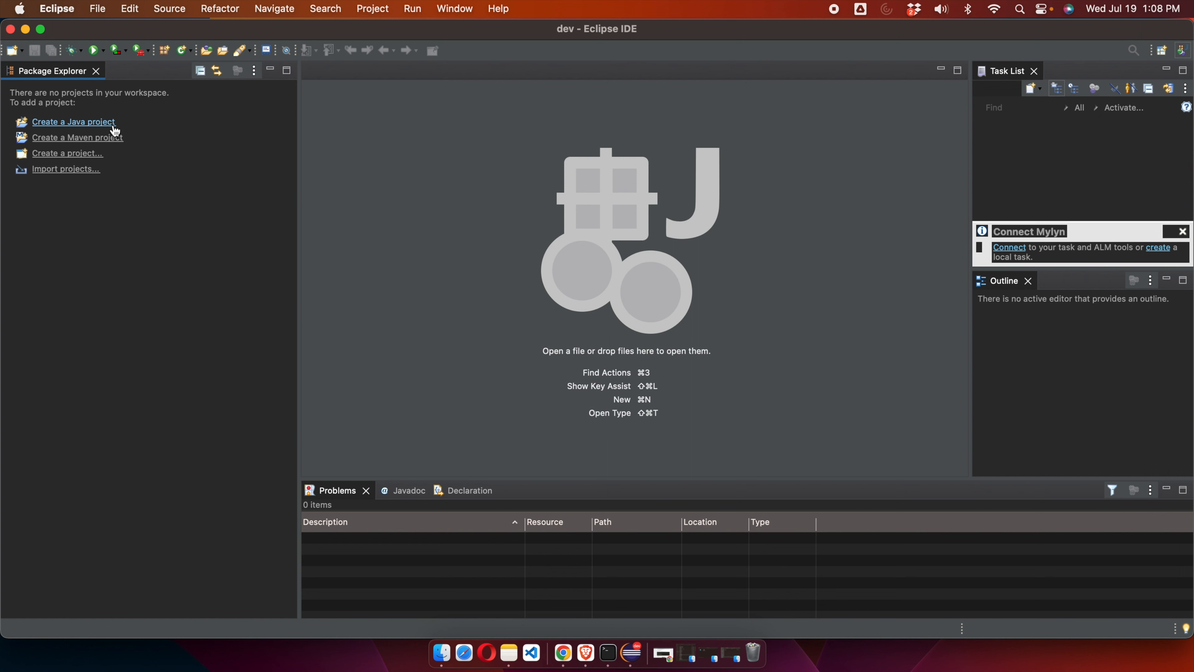
click(121, 277)
click(101, 309)
- Start a new Java project and name it DemoJavaProject
click(98, 10)
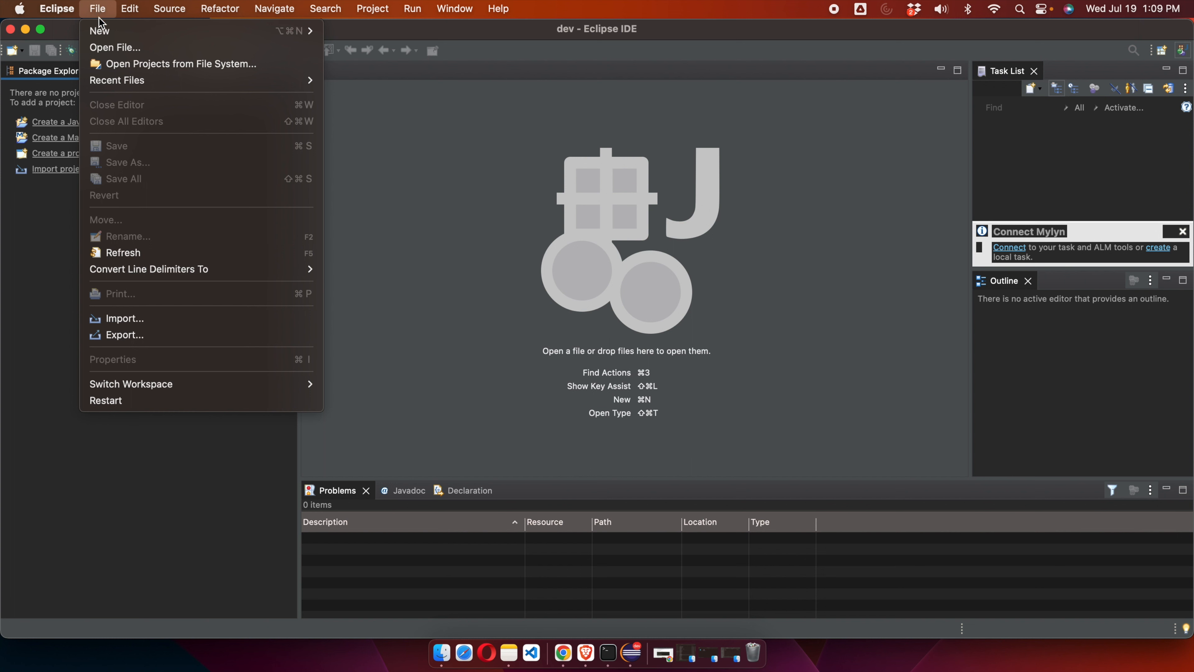
mouse_move(105, 35)
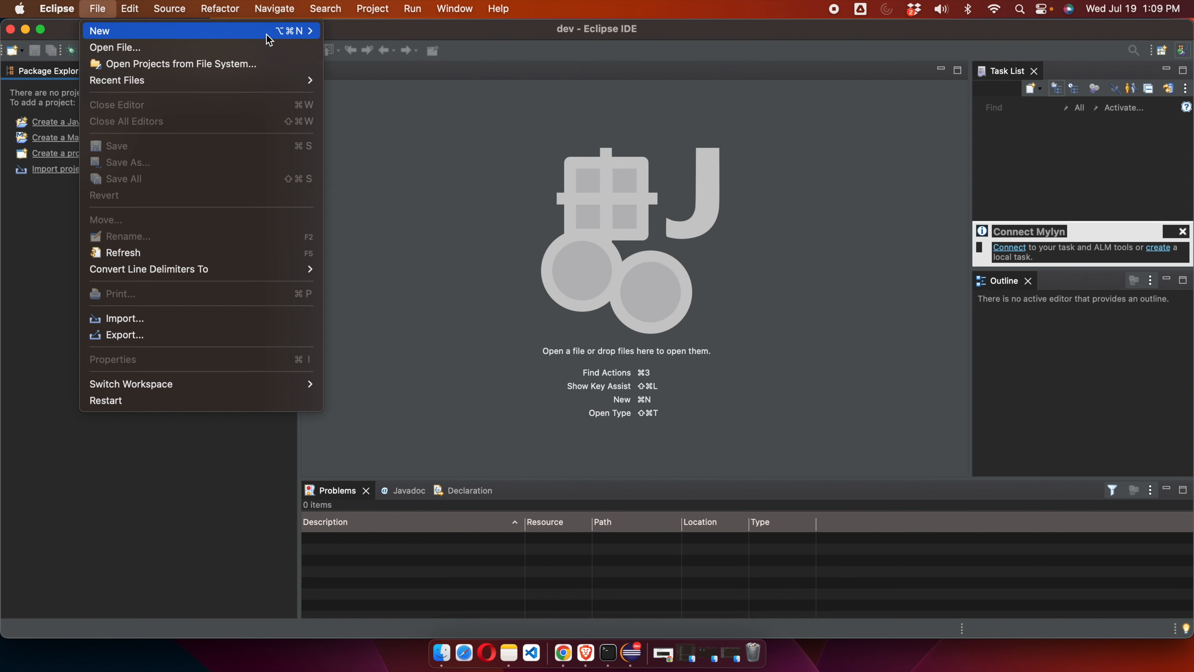
mouse_move(265, 38)
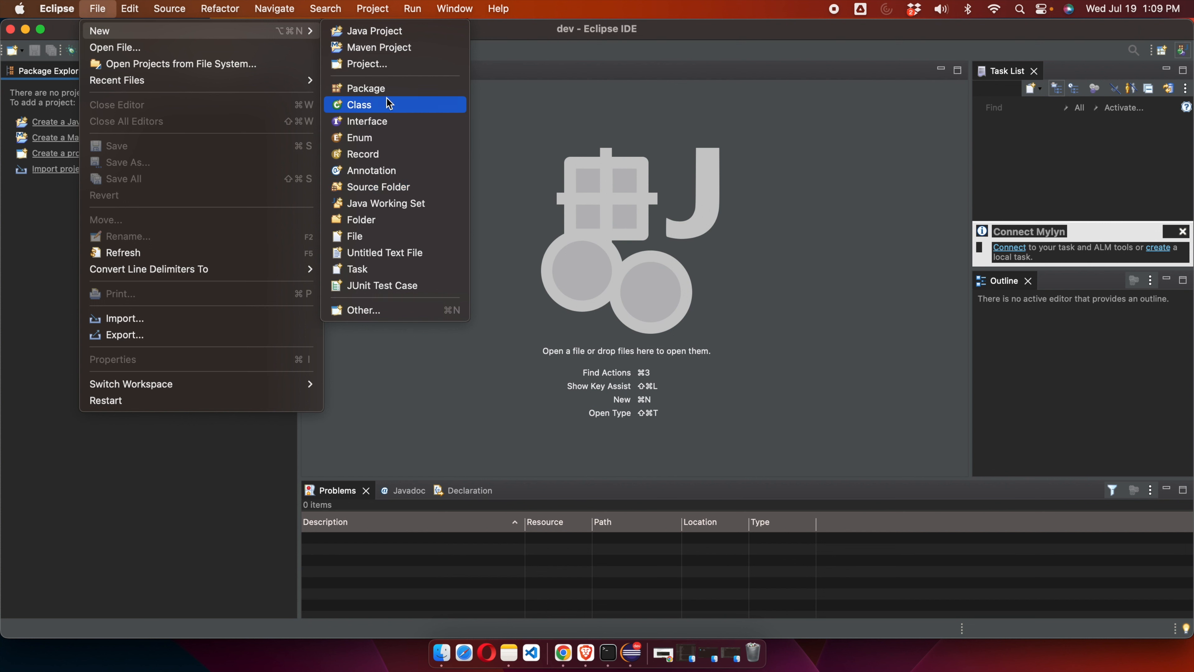
click(398, 32)
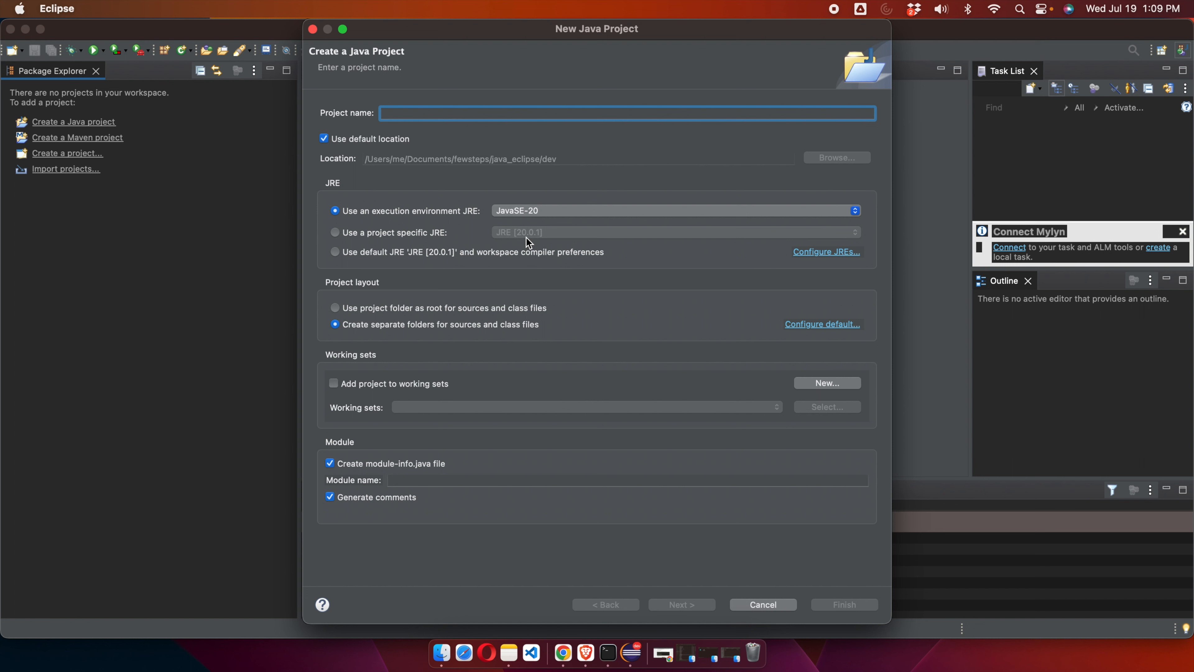
text(De)
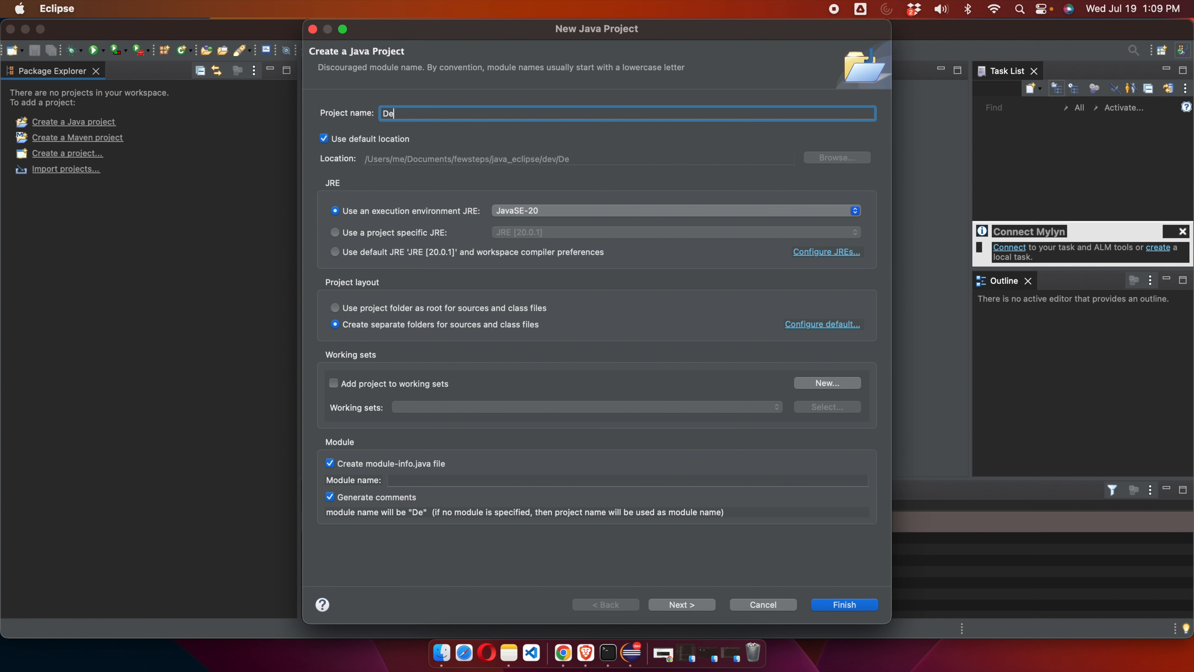
text(mo)
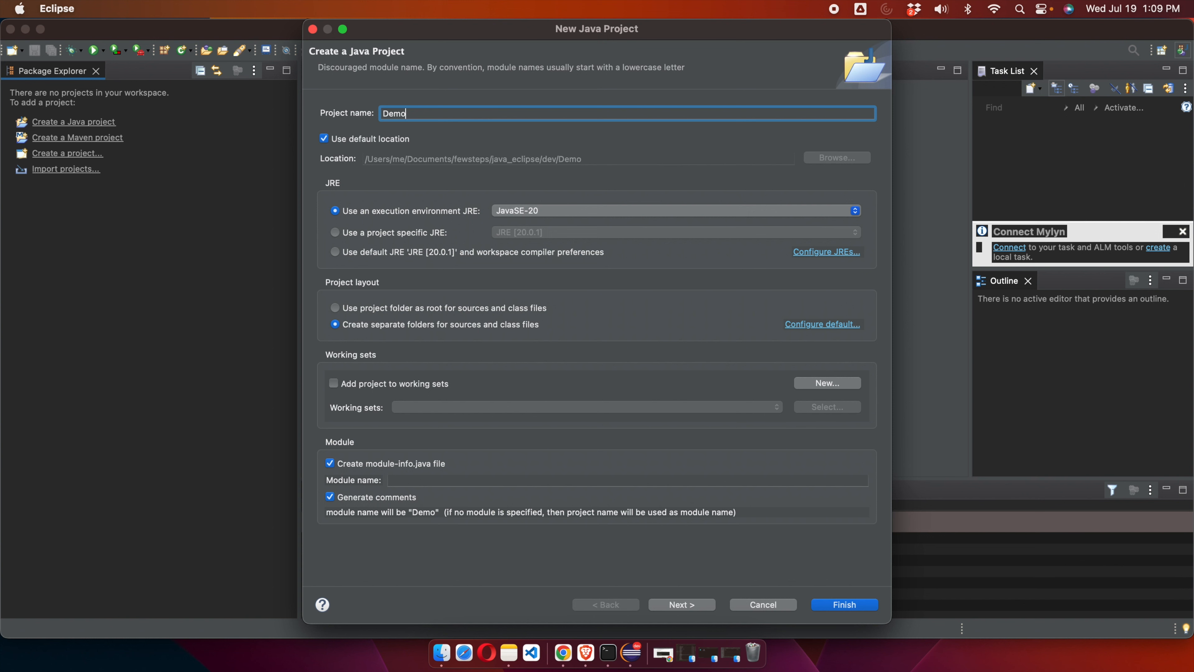
text(Java)
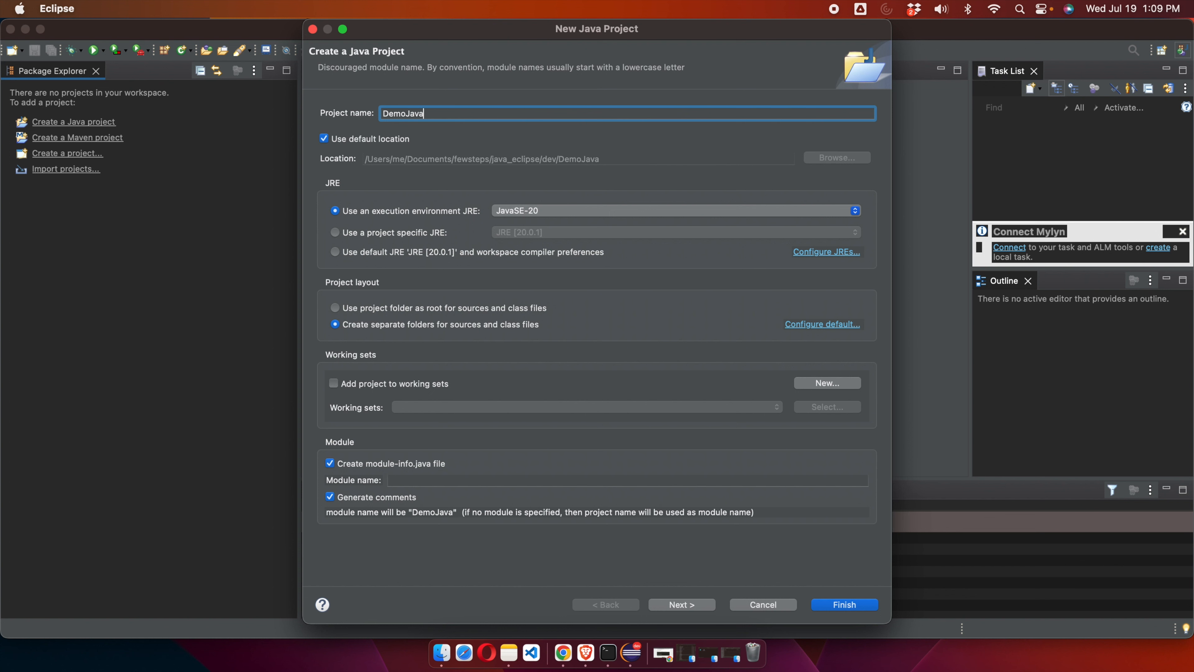
text(Pro)
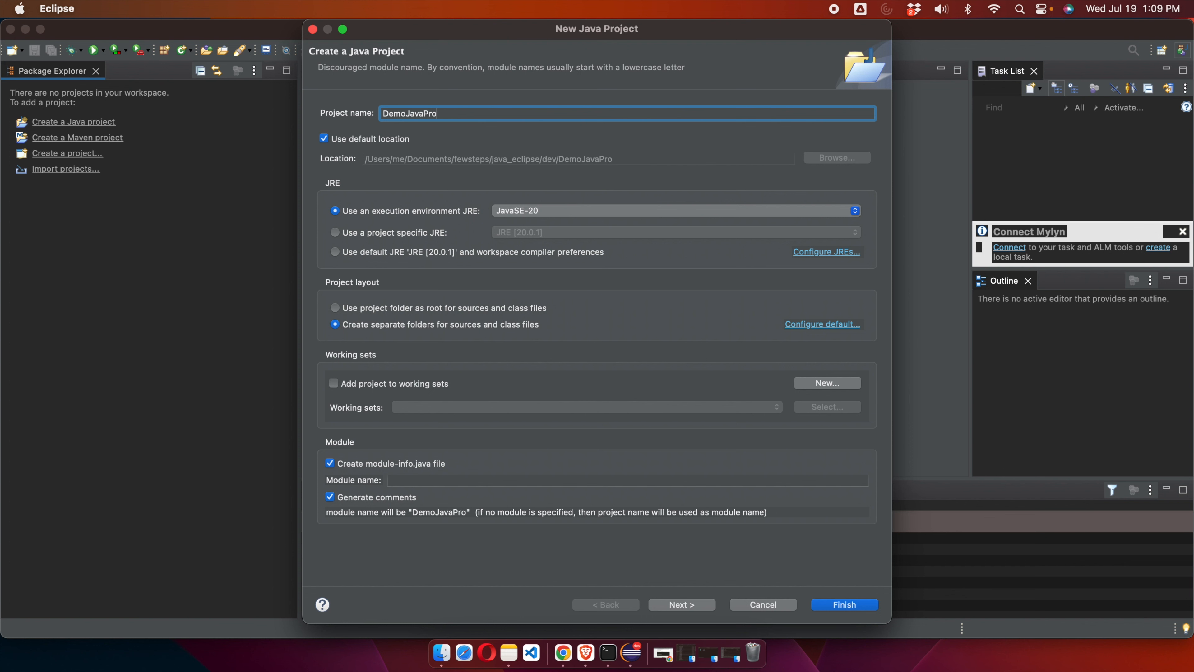
text(ject)
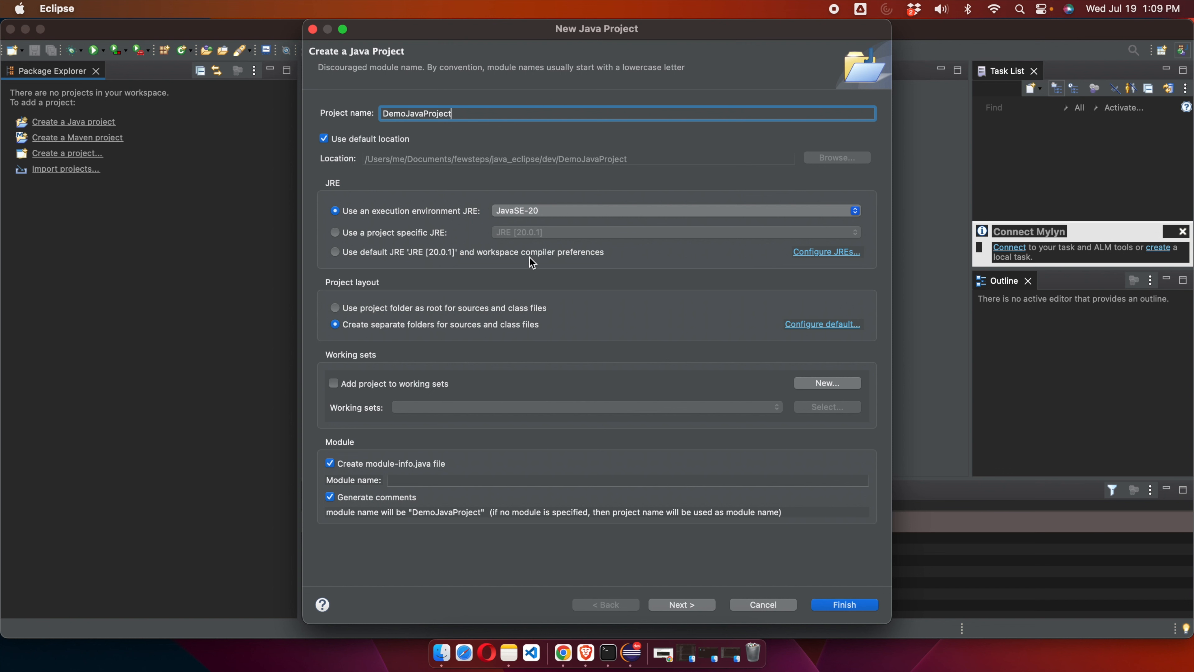
- Keep JavaSE-20 as the execution environment, disable creation of the module-info.java file, and create the project
click(367, 218)
click(561, 218)
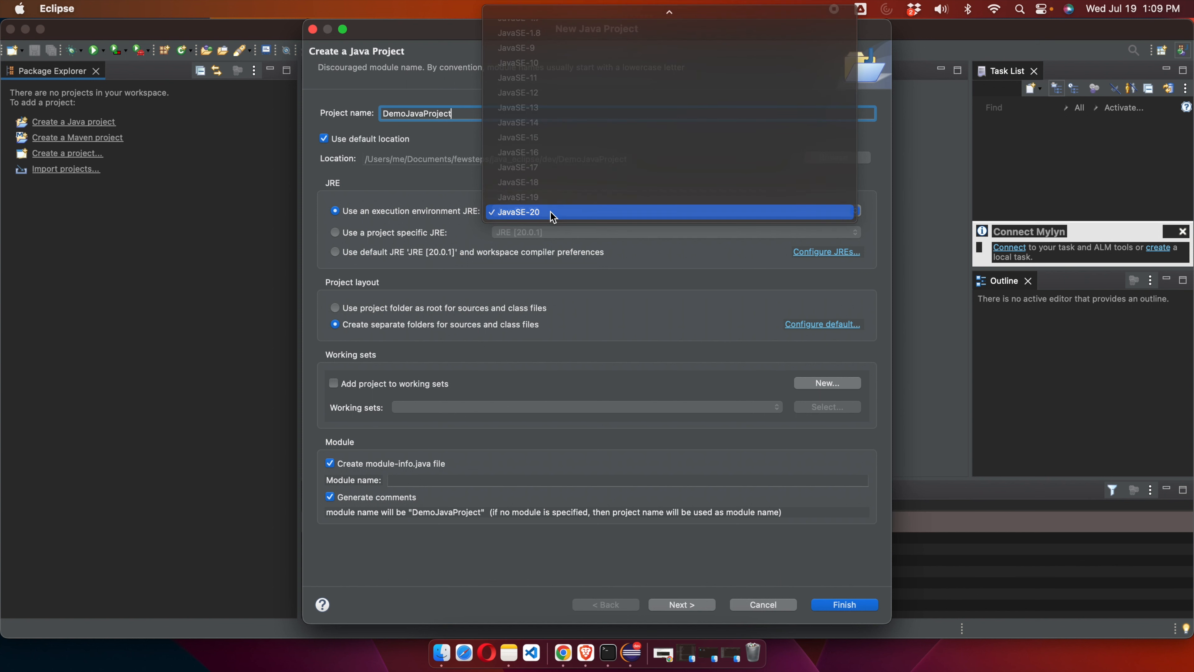
click(550, 213)
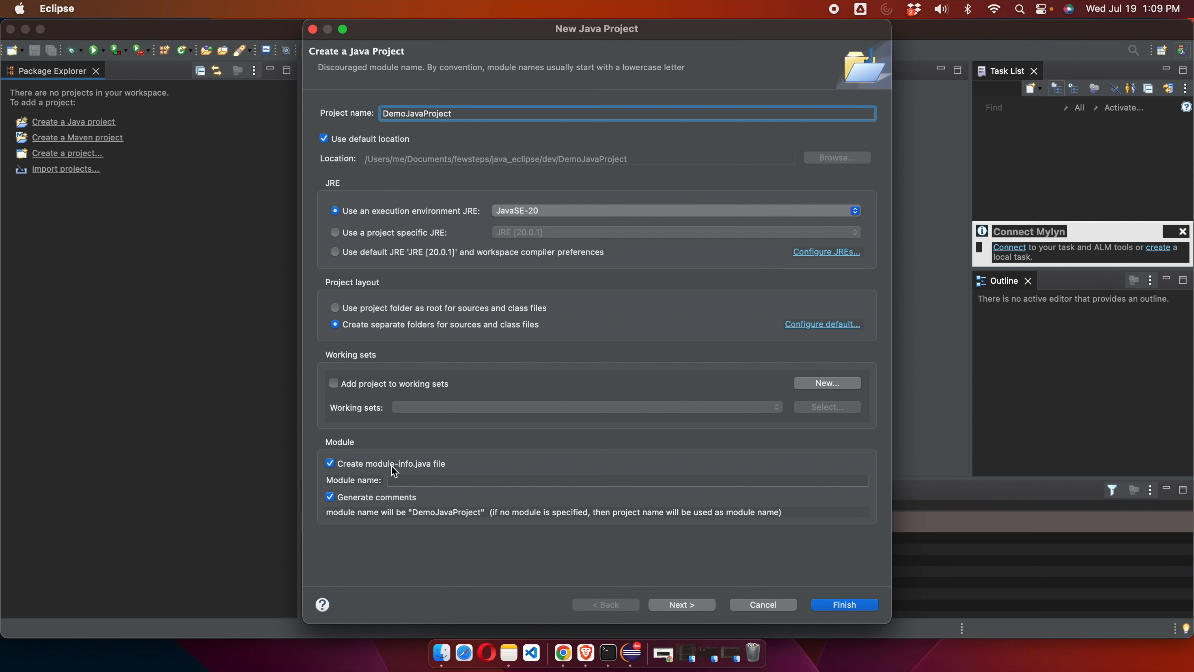
click(330, 466)
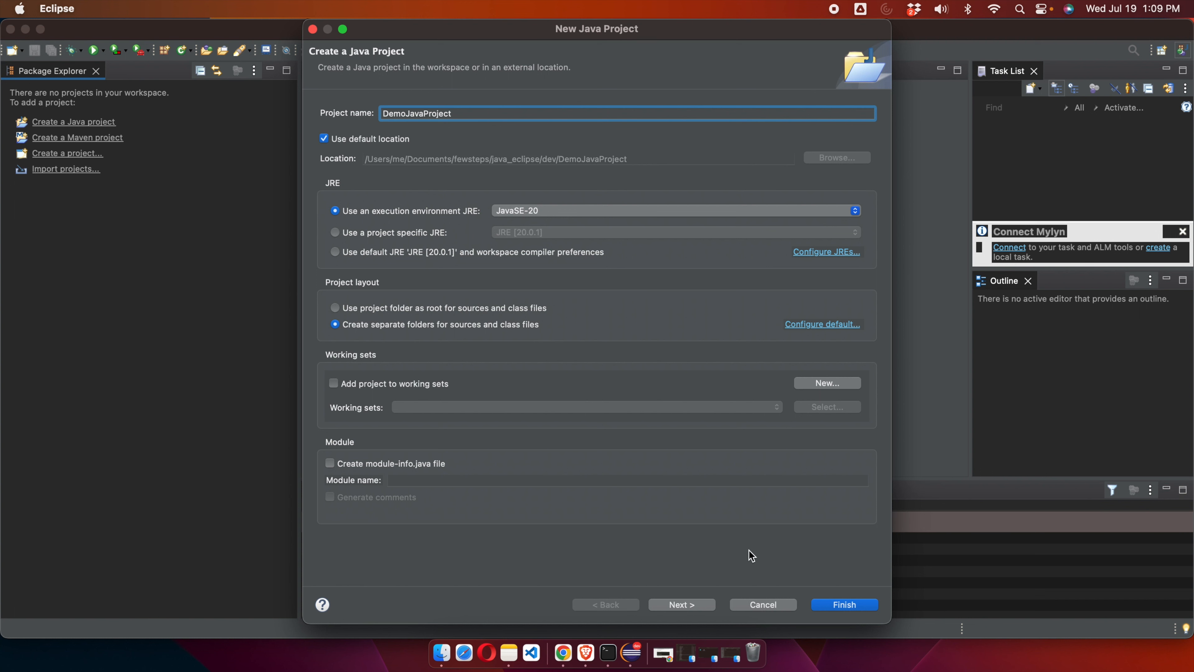
click(854, 610)
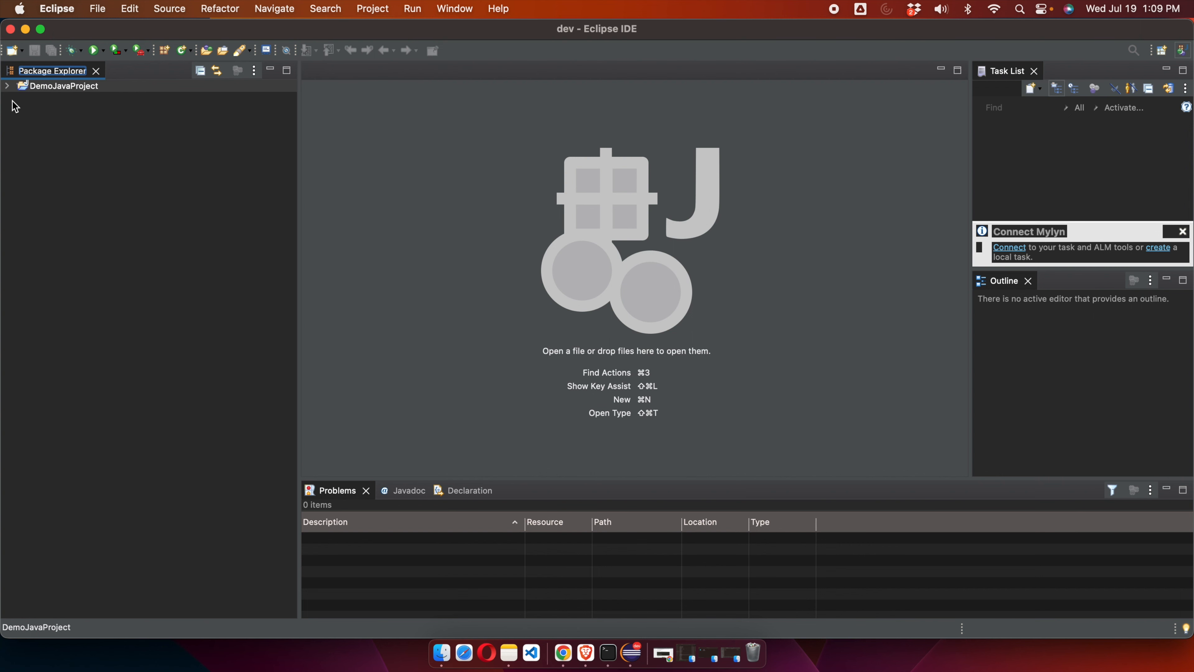
- Expand DemoJavaProject and select its JRE System Library entry
click(49, 88)
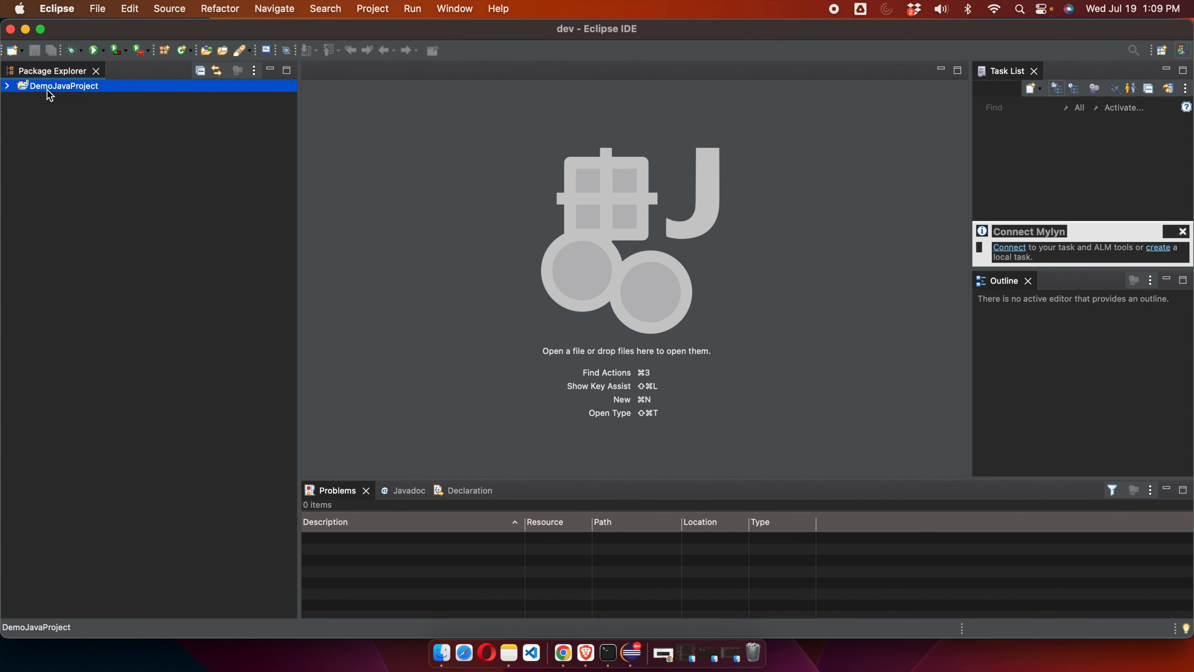
click(9, 88)
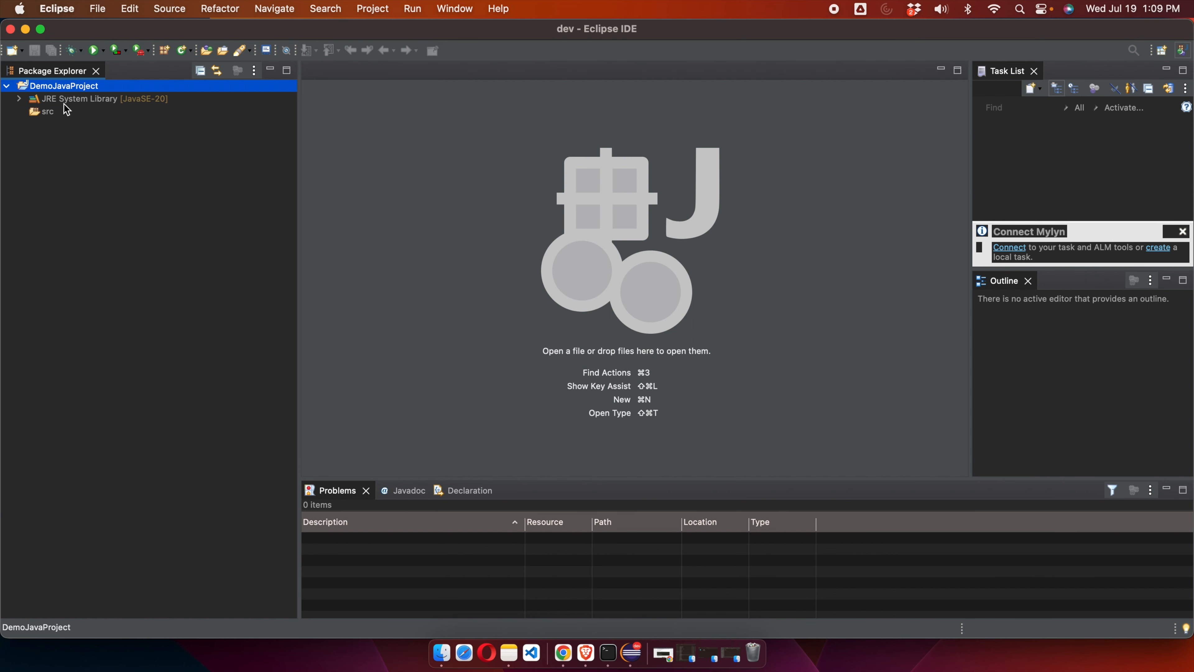
click(102, 100)
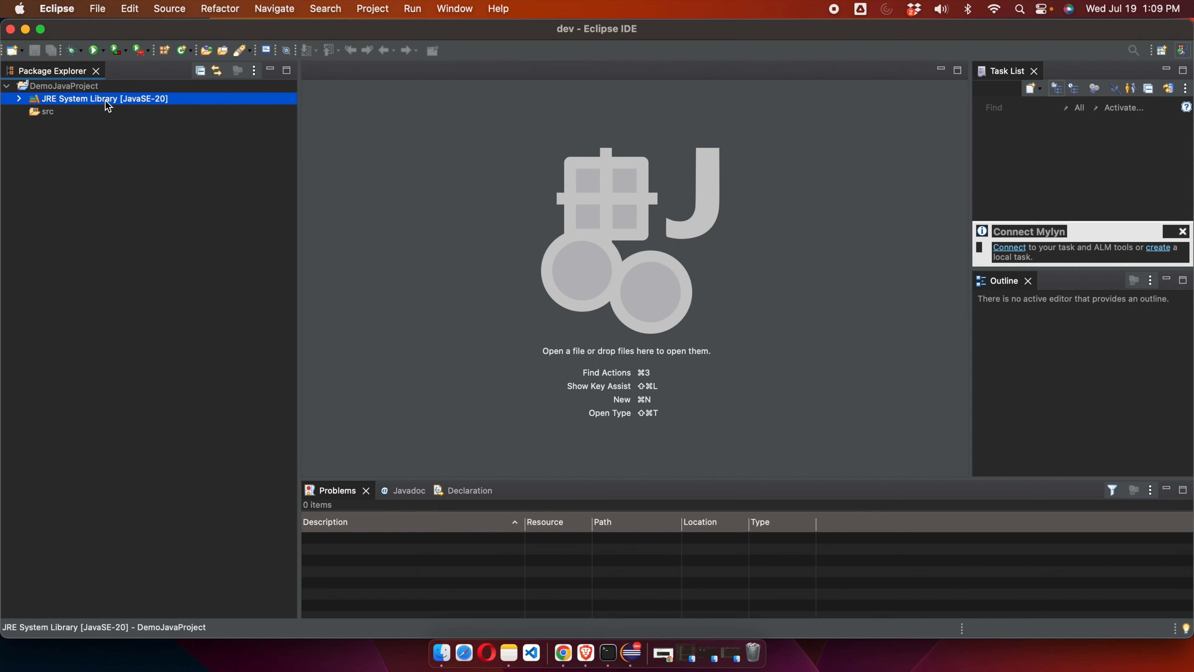
- Create a Java class named DemoApp in the project's src folder with a public static void main(String[] args) method stub
click(34, 113)
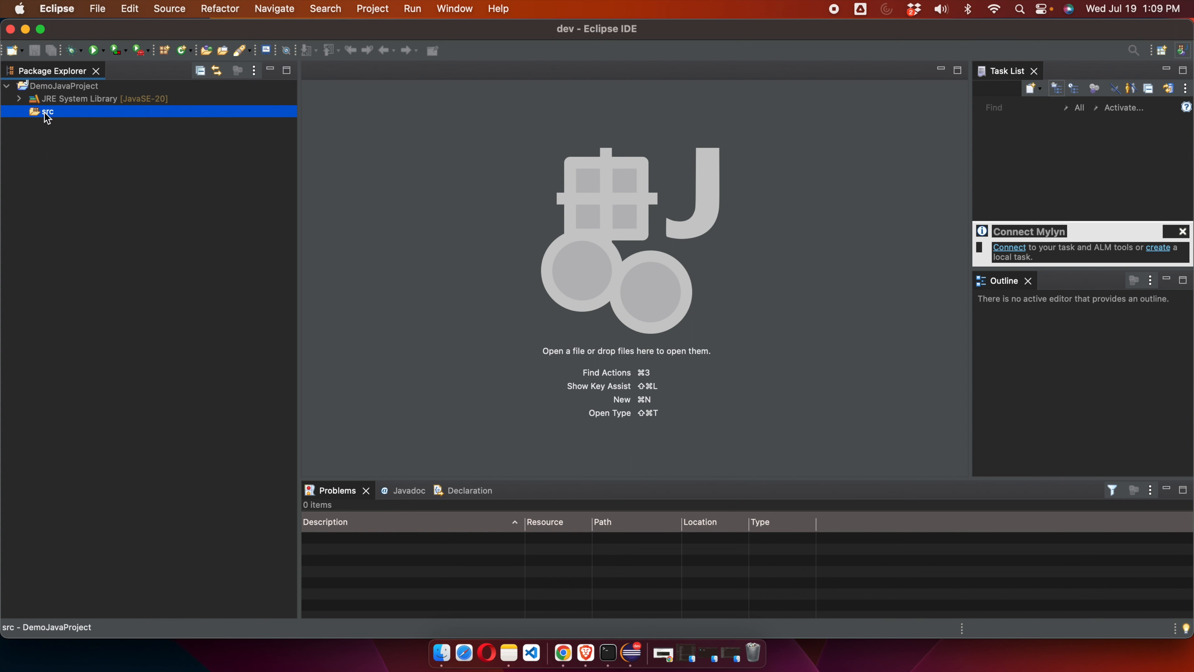
right_click(116, 113)
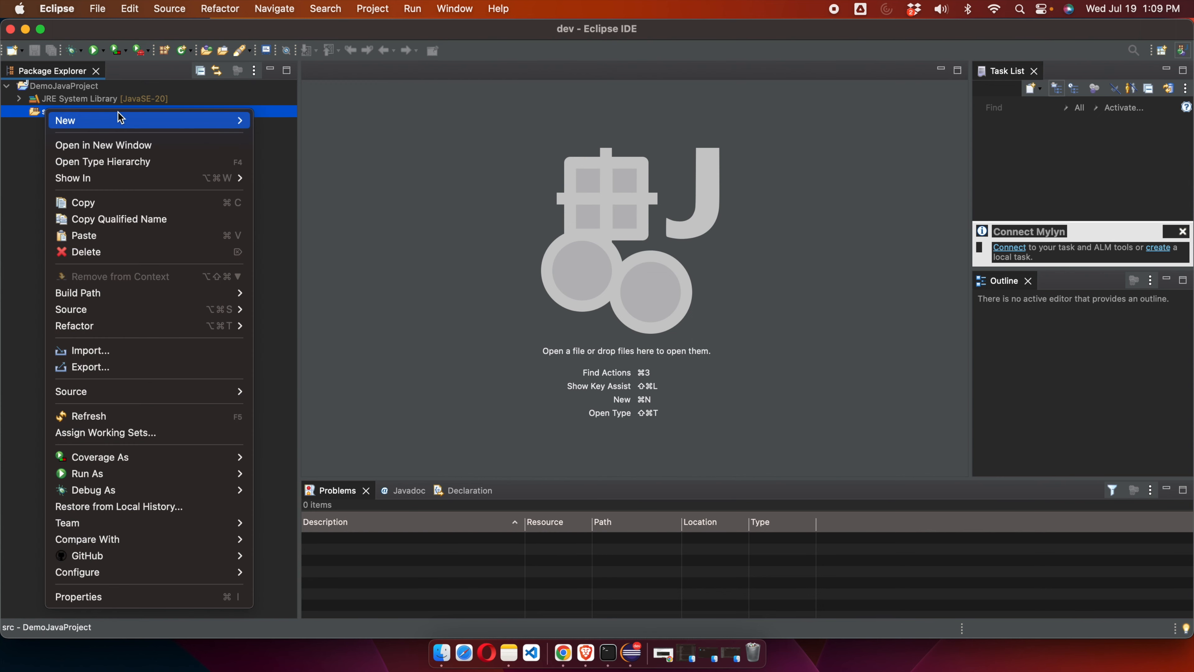
mouse_move(118, 115)
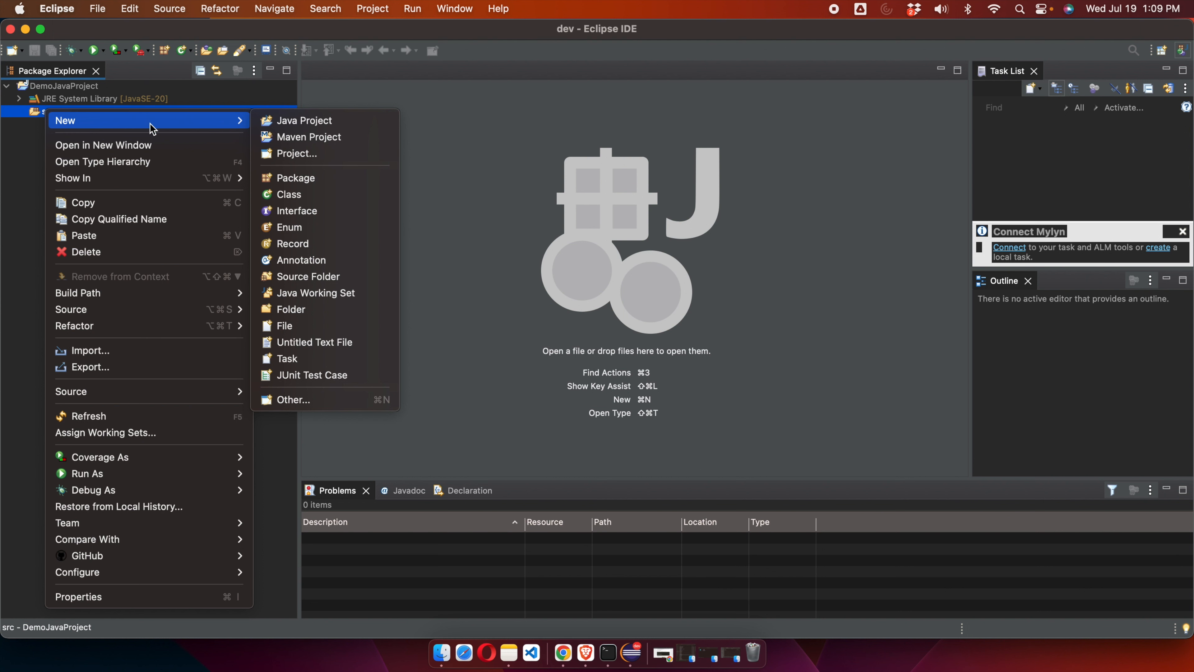
click(307, 195)
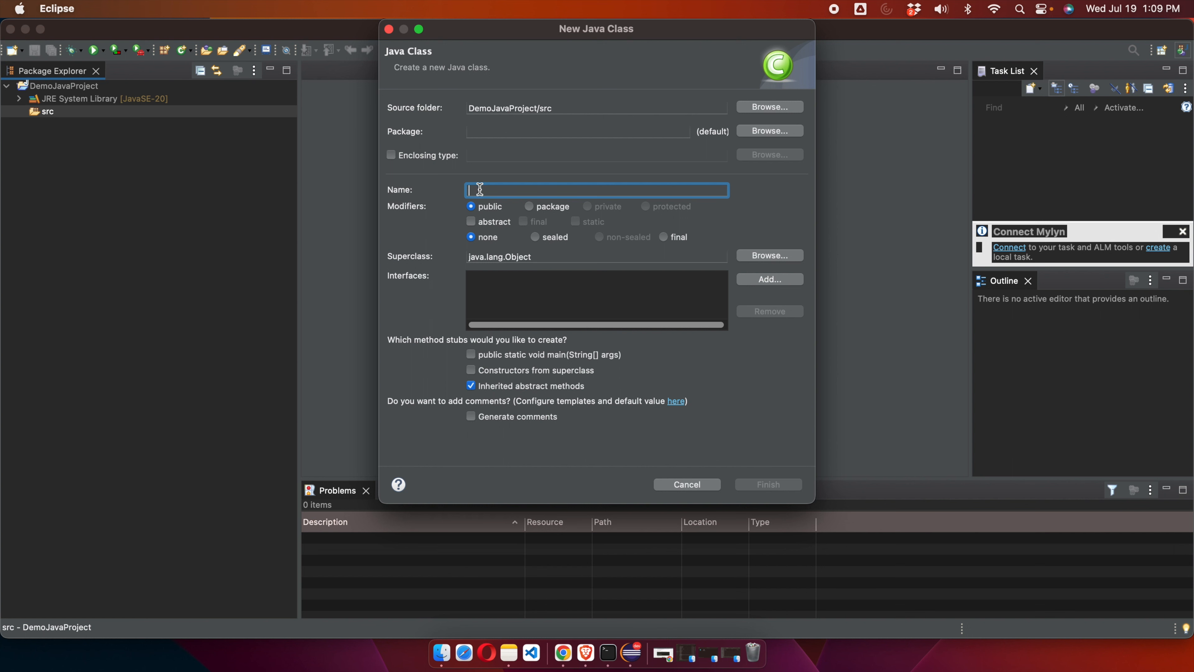
text(Dem)
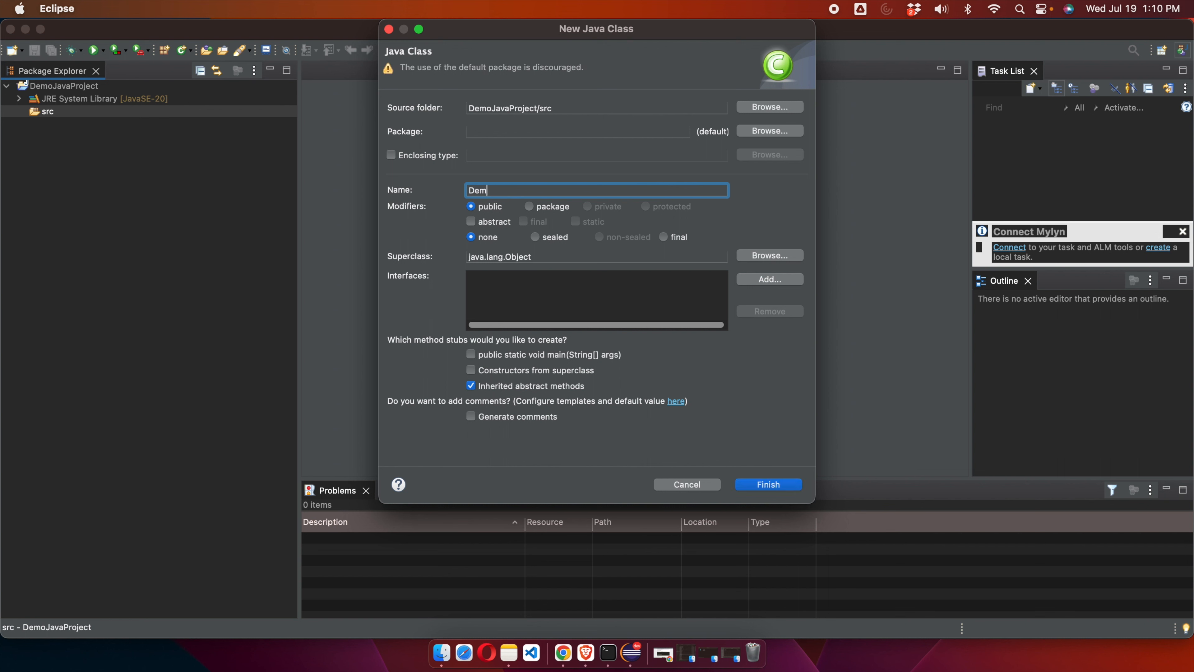
text(oApp)
click(472, 355)
click(782, 491)
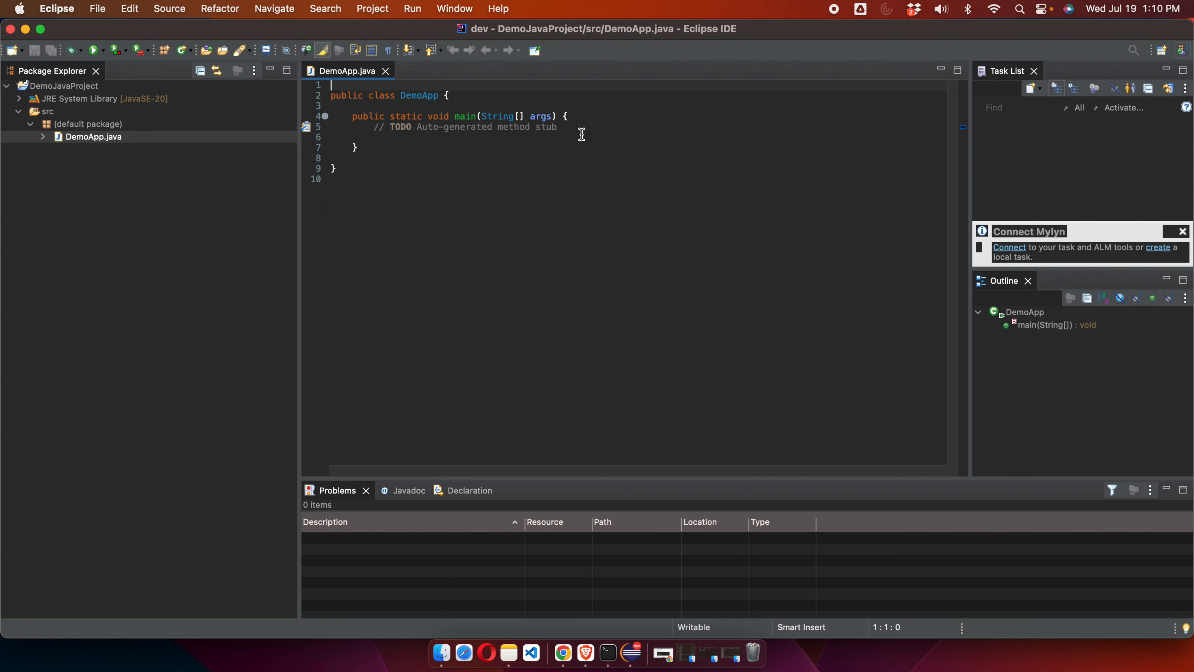
- Delete the auto-generated TODO comment from the main method and enlarge the code editor's text
drag(575, 130, 295, 131)
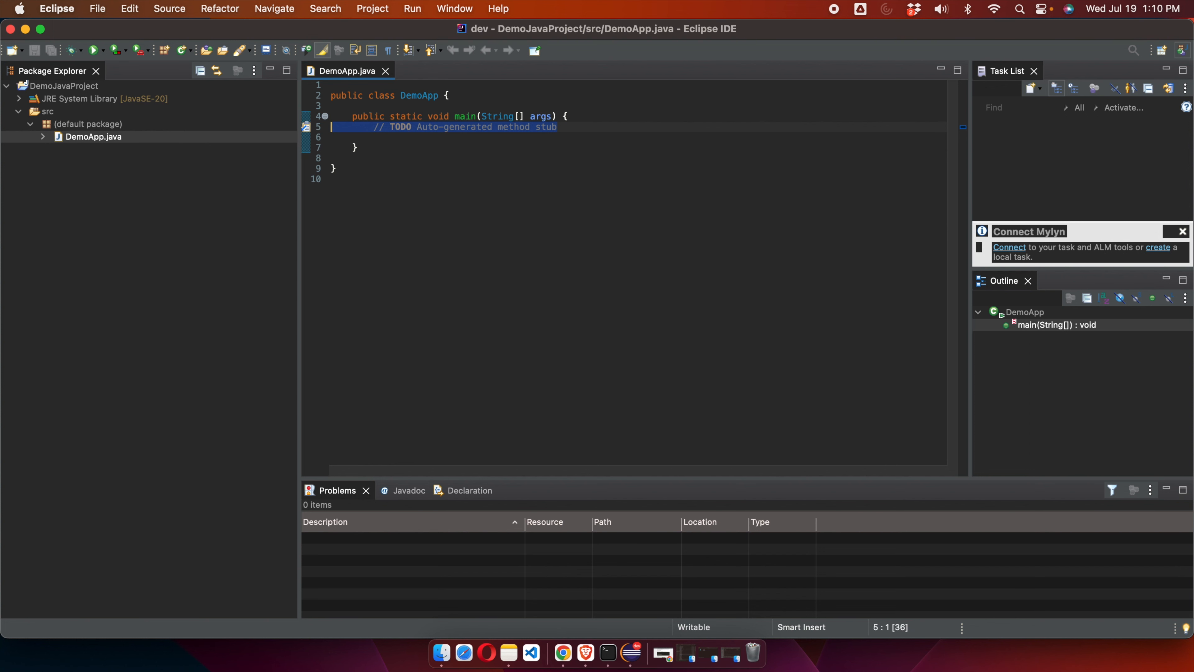
key(BackSpace)
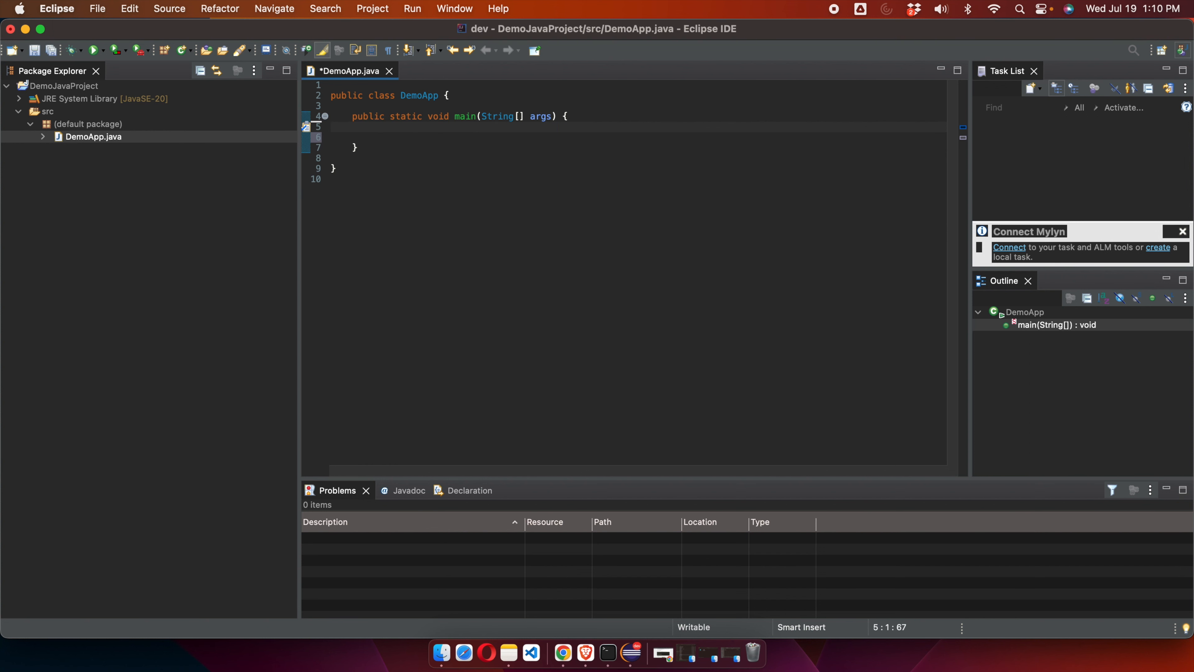
key(super+minus)
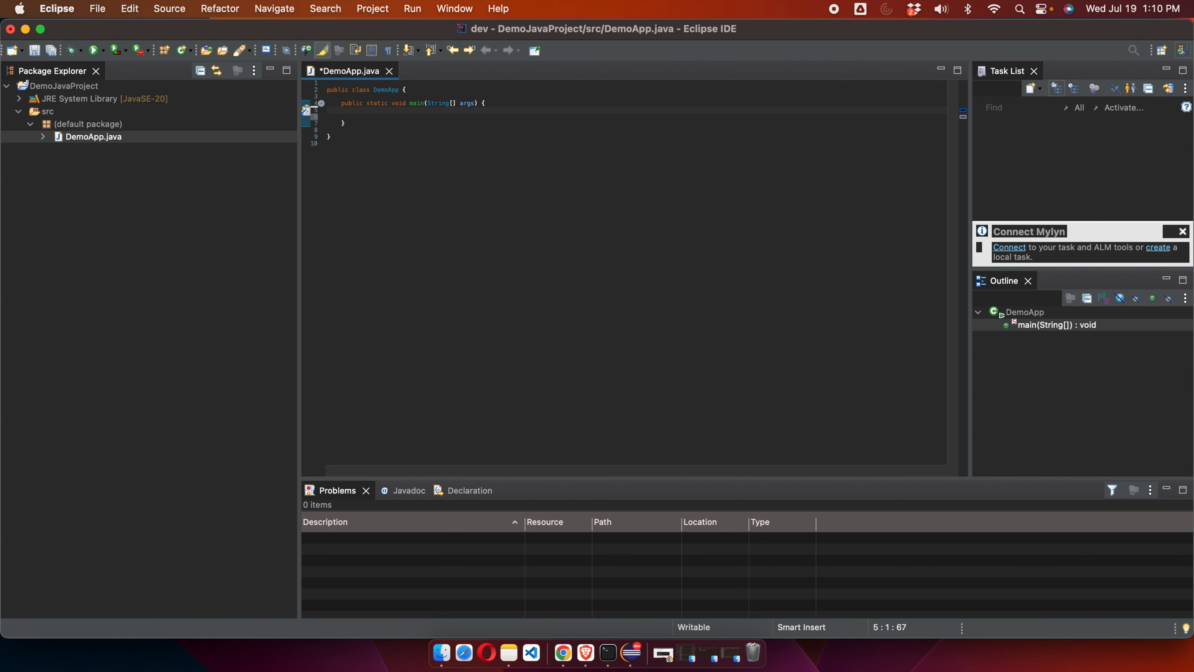
key(super+plus)
key(super+plus)
key(super+plus)
key(super+plus)
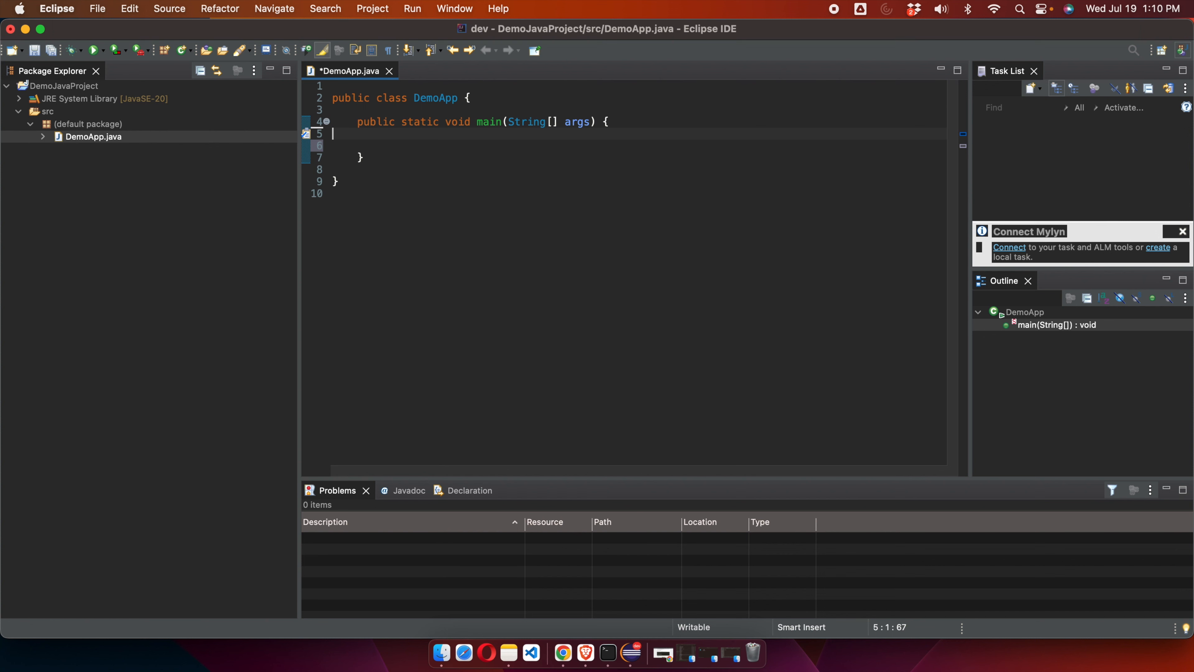
key(super+plus)
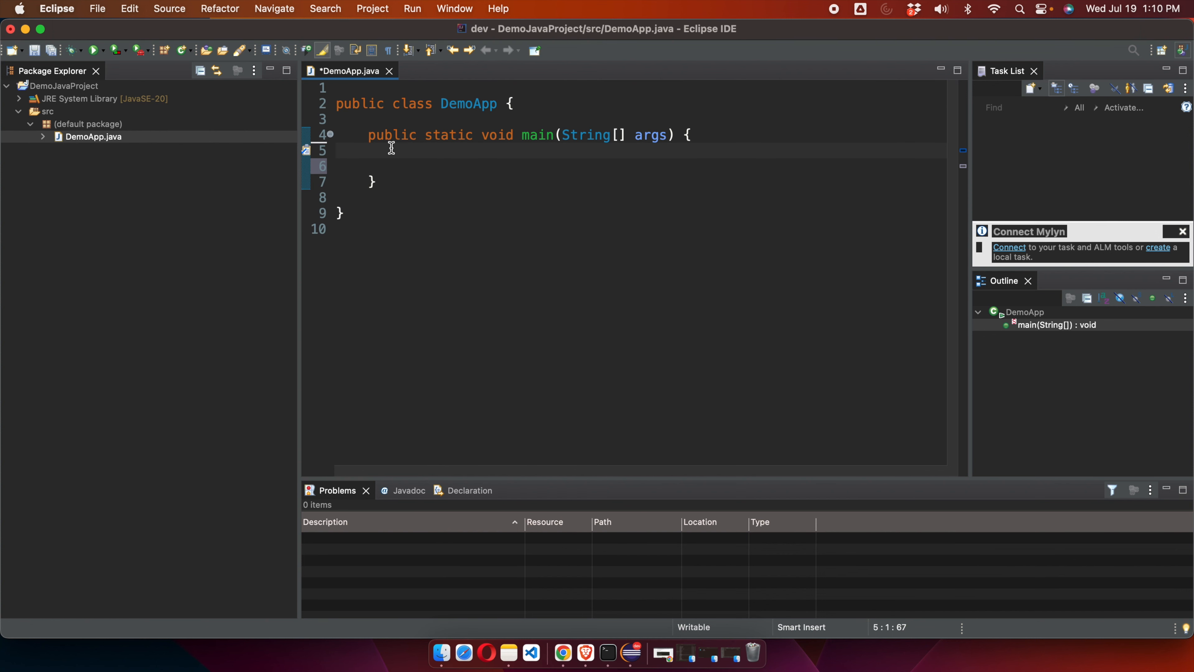
- Add the statement System.out.println("Hello java"); on a new line inside the main method and save DemoApp.java
key(Return)
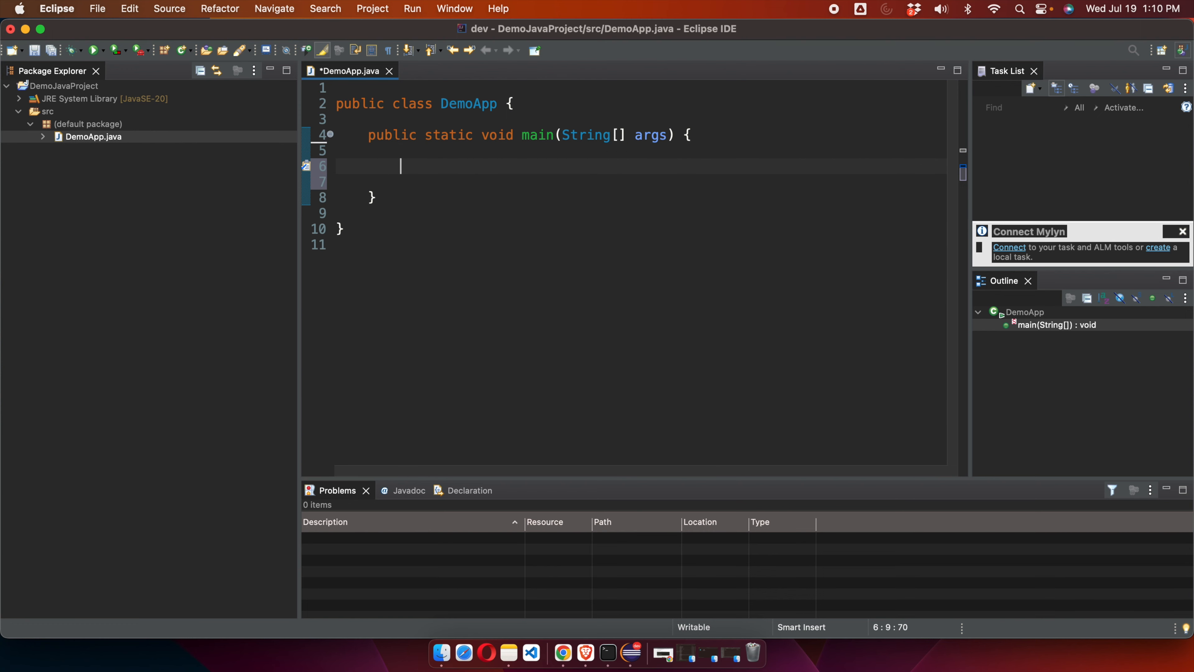
text(System.out.)
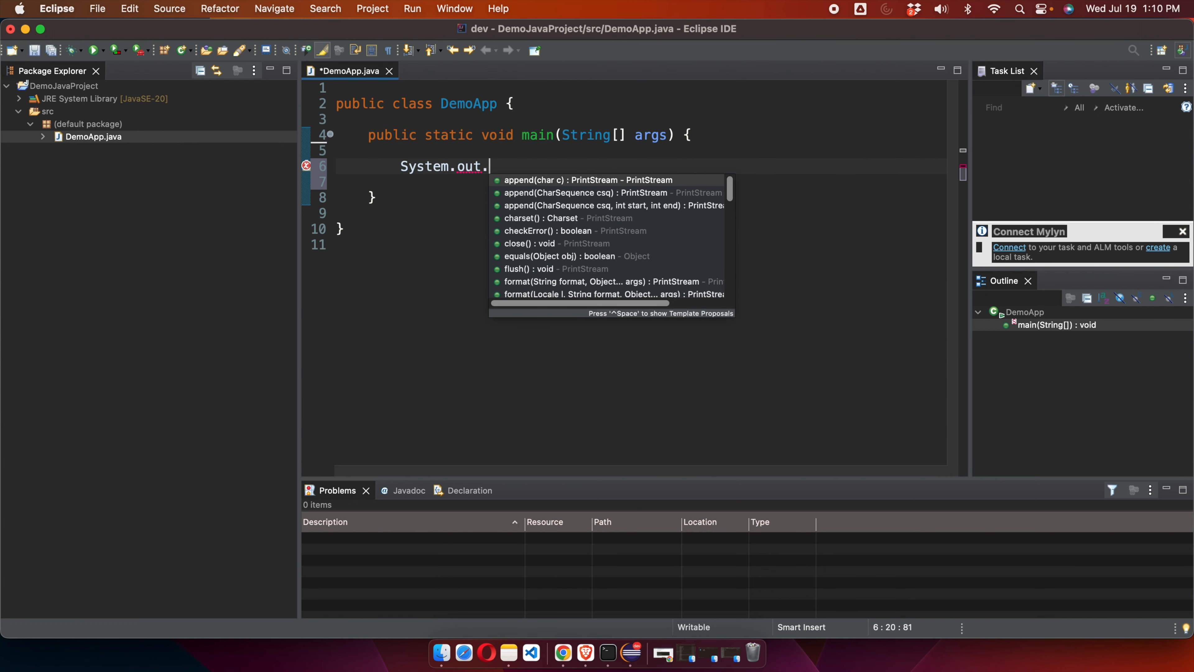
text(printl)
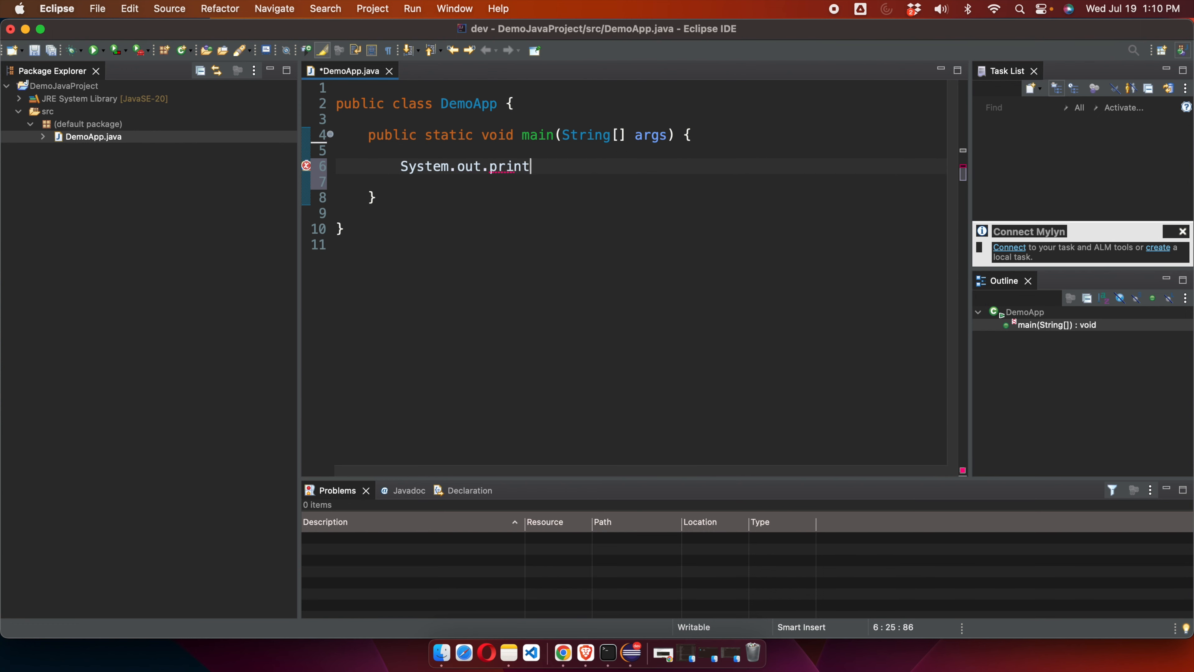
key(BackSpace)
key(BackSpace)
key(BackSpace)
key(BackSpace)
text(intln)
key(Return)
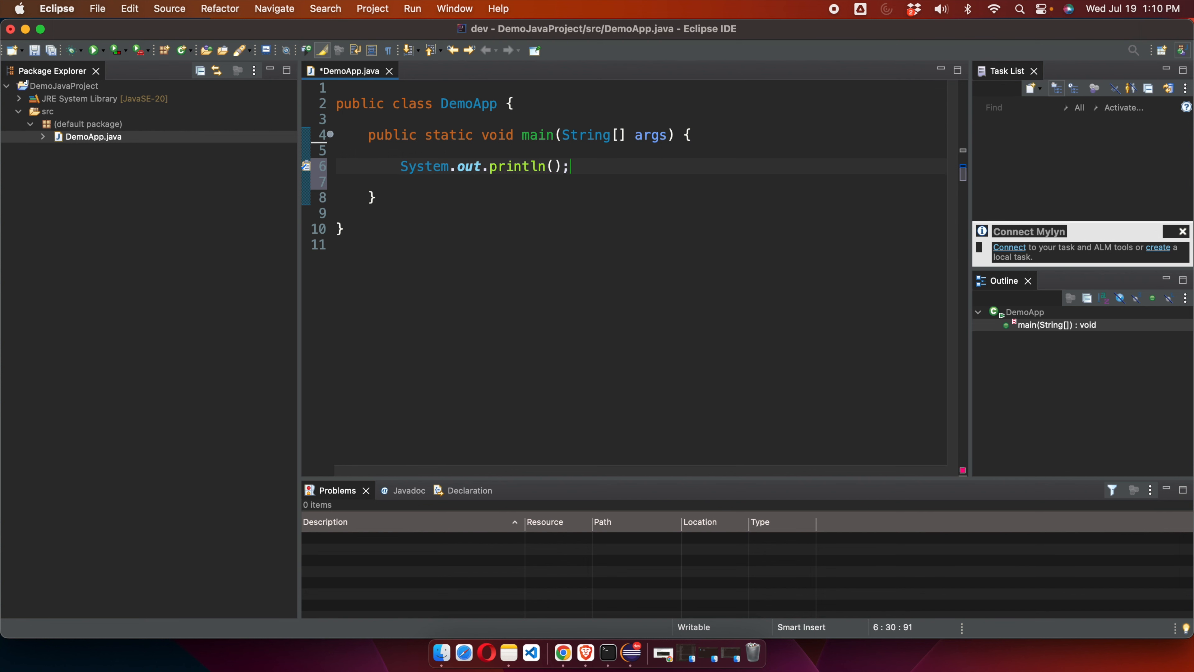
text("Hello java)
key(super+s)
click(477, 213)
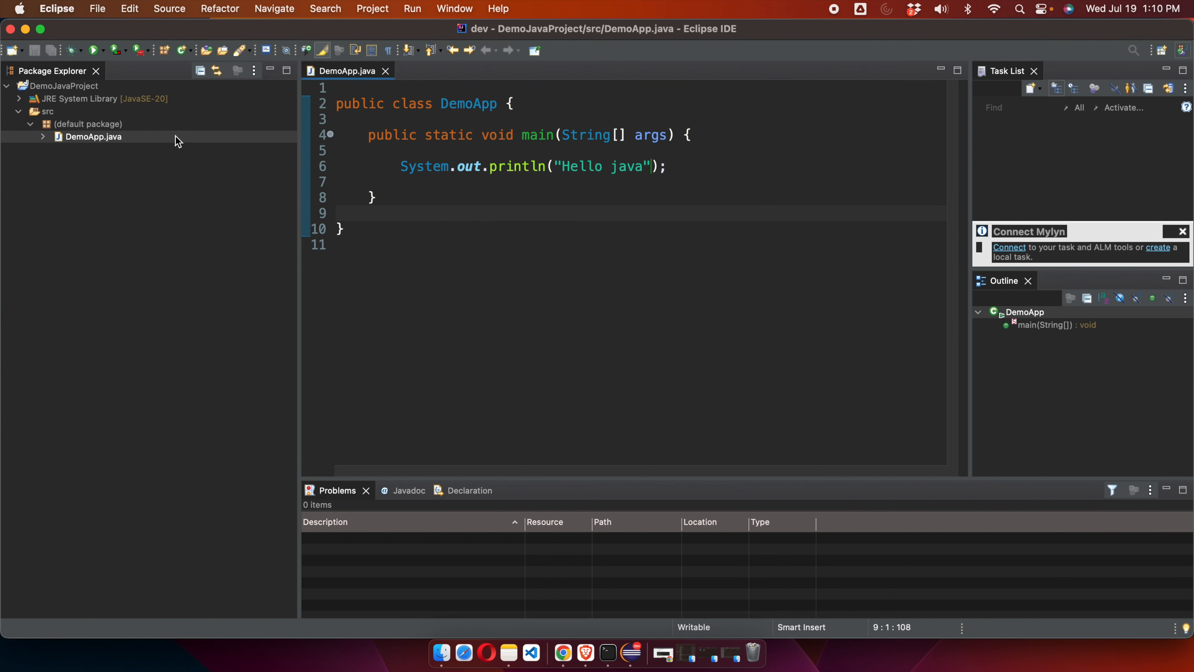
- Run the DemoApp class as a Java application
right_click(461, 230)
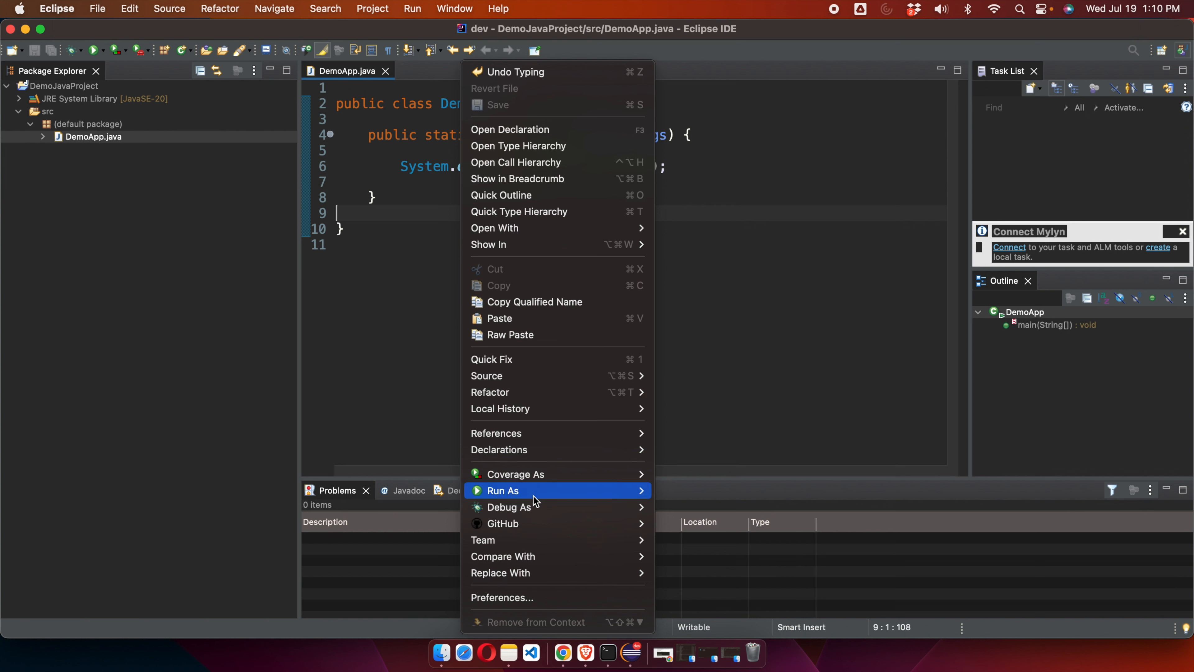
mouse_move(535, 500)
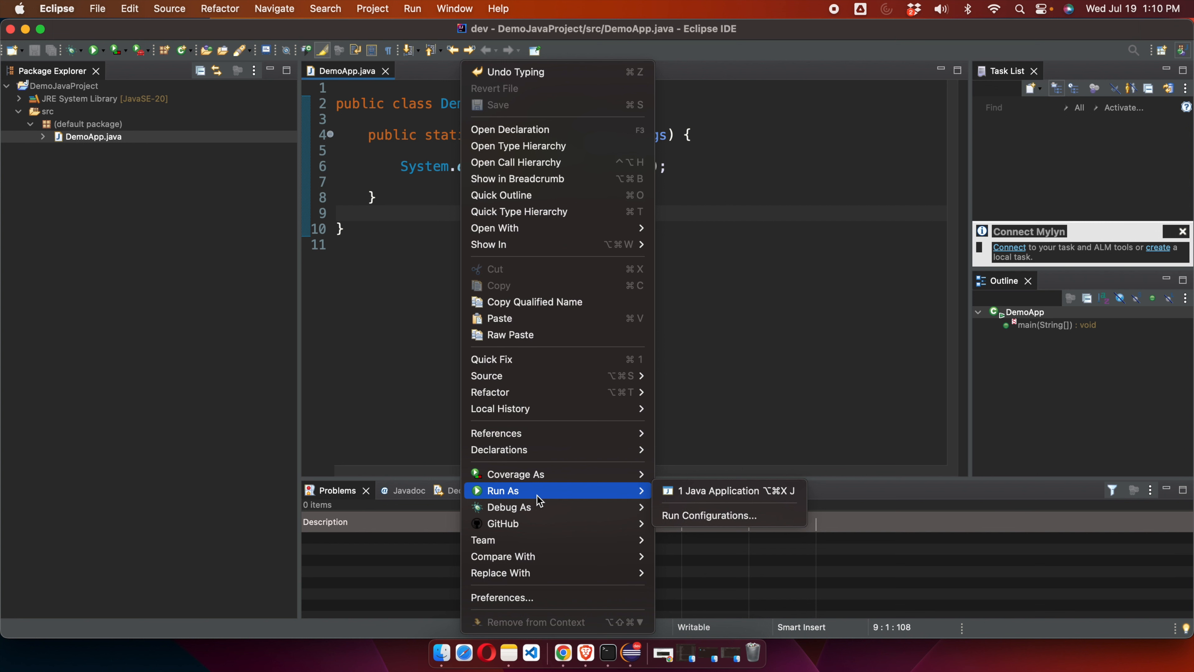
click(766, 496)
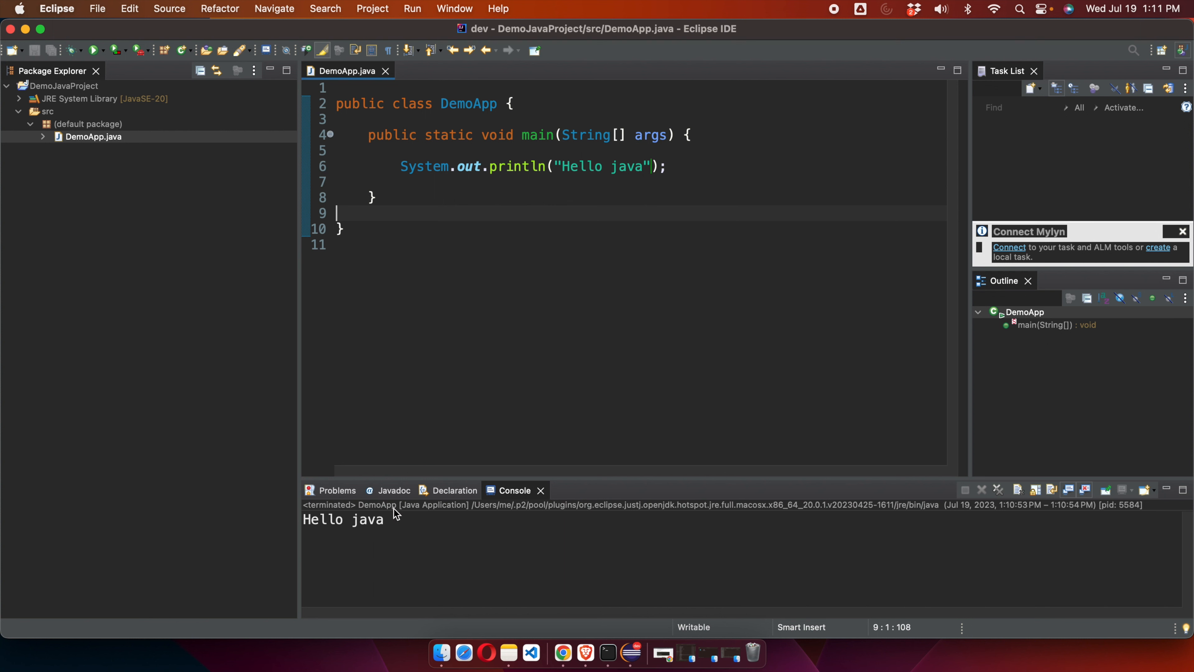
- Change the printed string to "Hello java..", save DemoApp.java, and run the program again
click(468, 222)
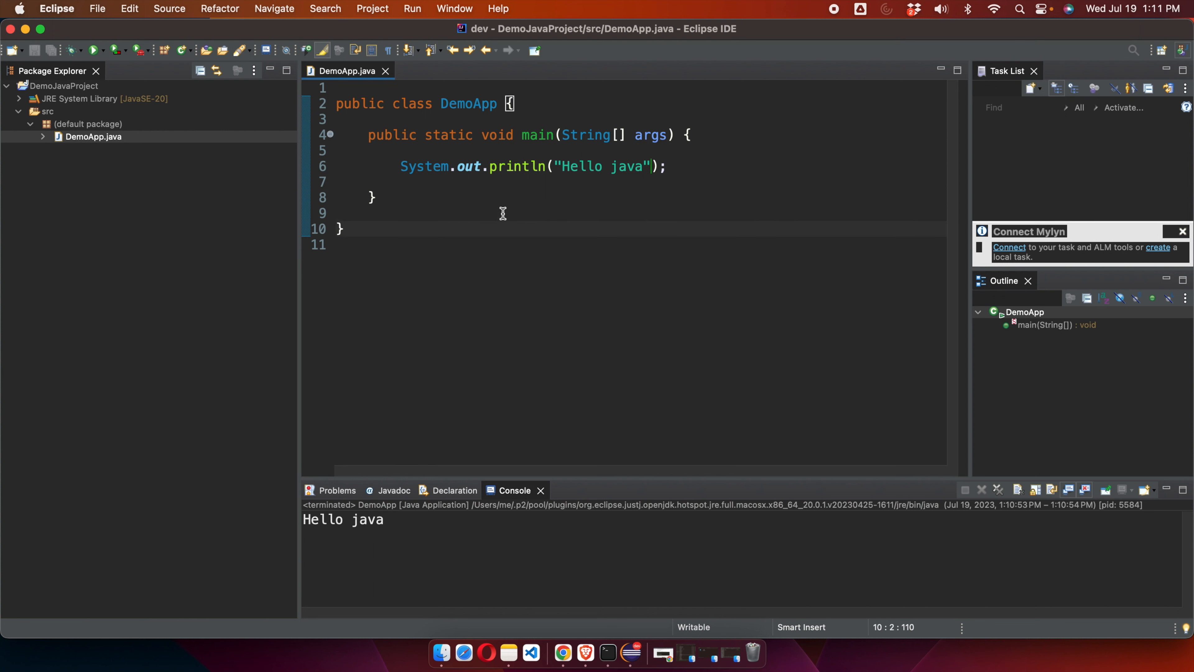
click(643, 168)
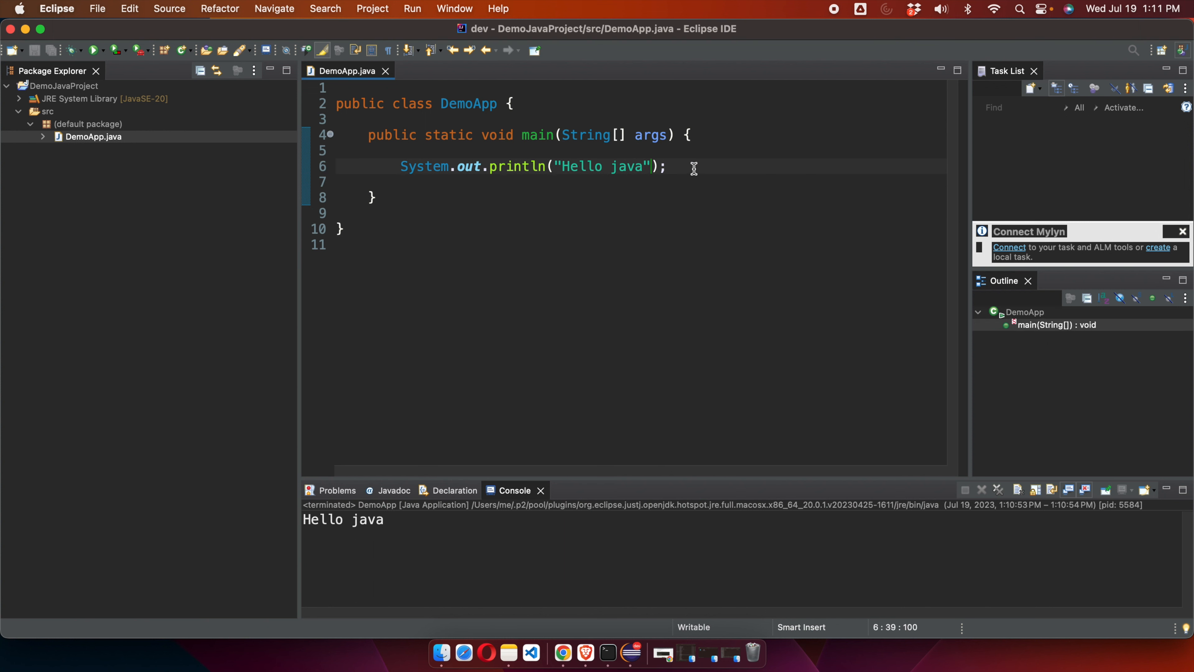
text(..)
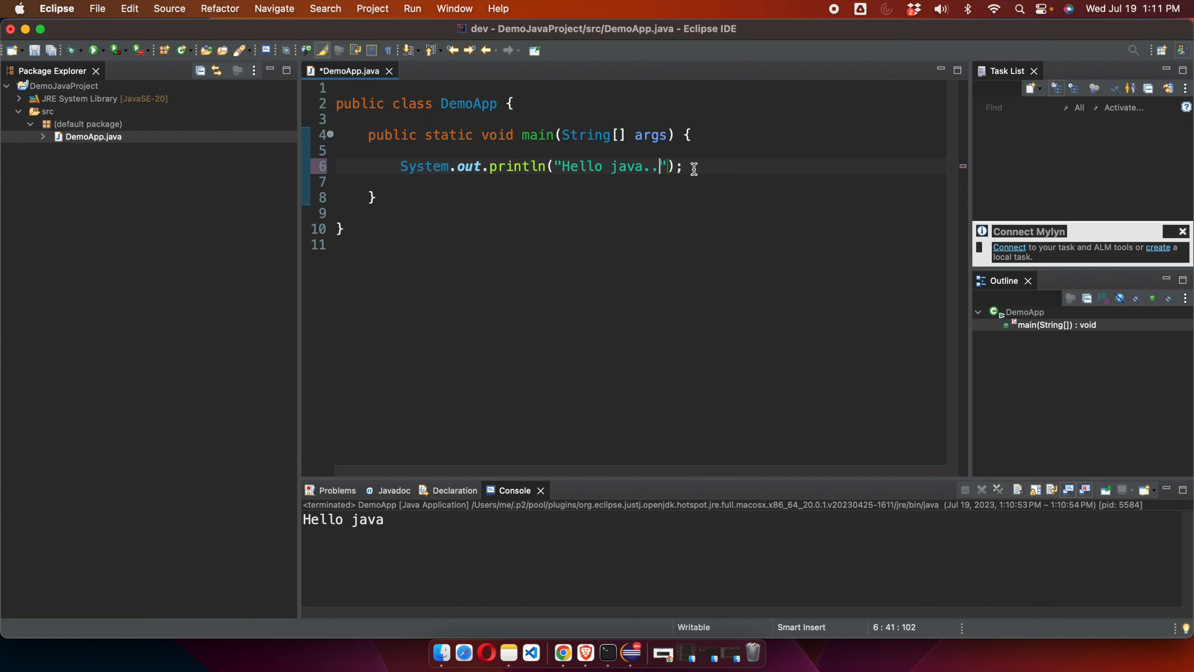
key(super+s)
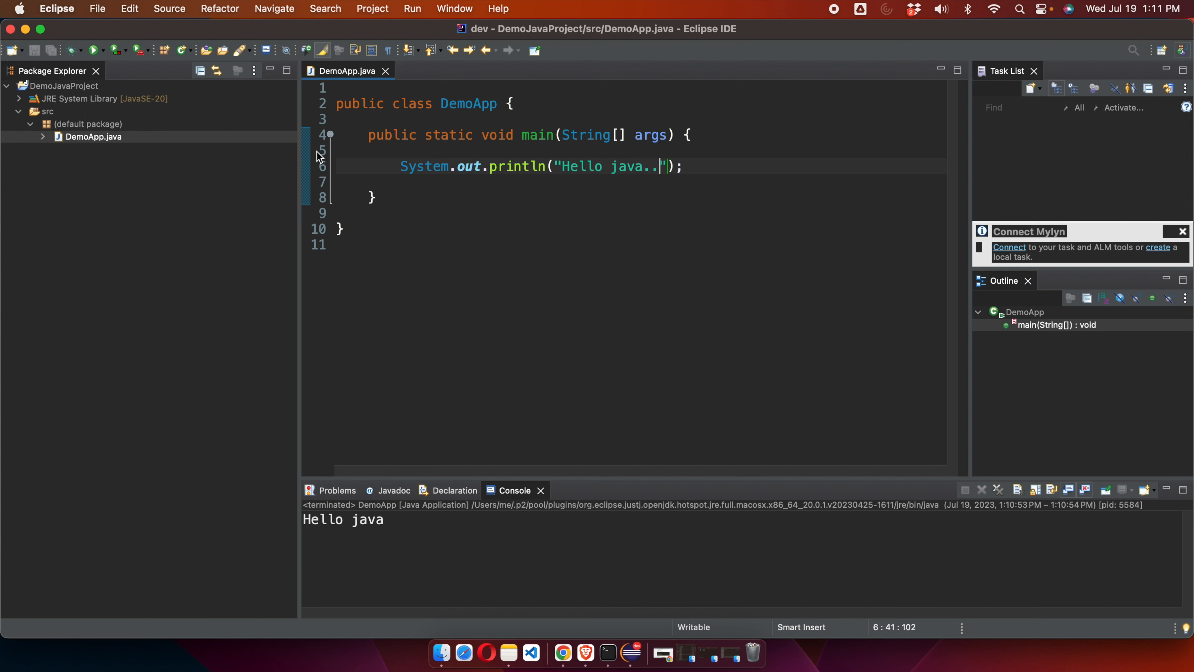
click(95, 55)
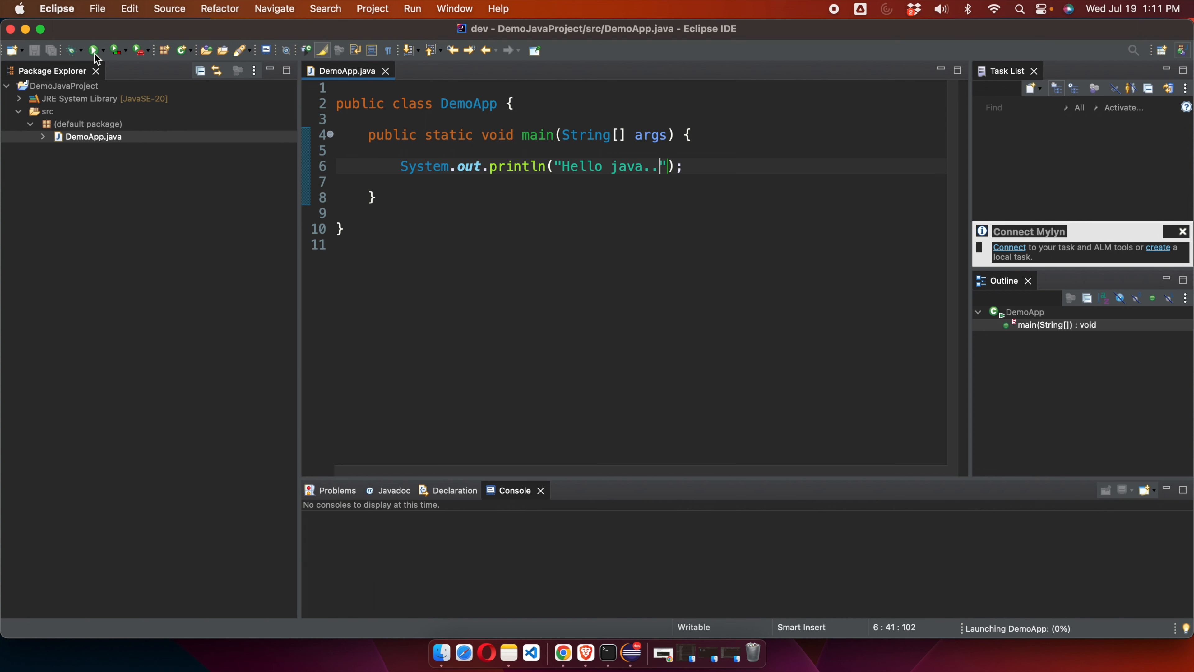